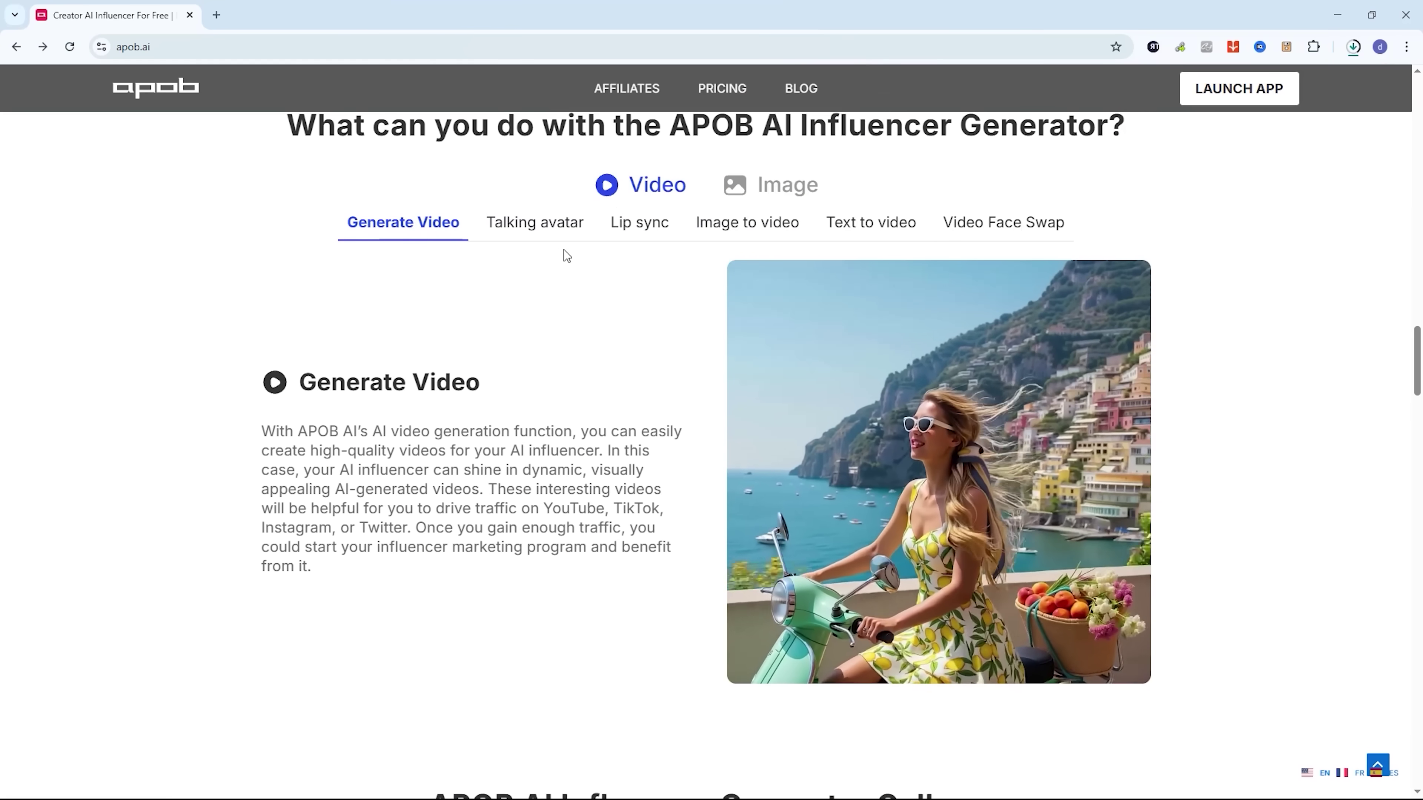
- Preview the Talking avatar, Lip sync and Image to video feature tabs on apob.ai
click(569, 230)
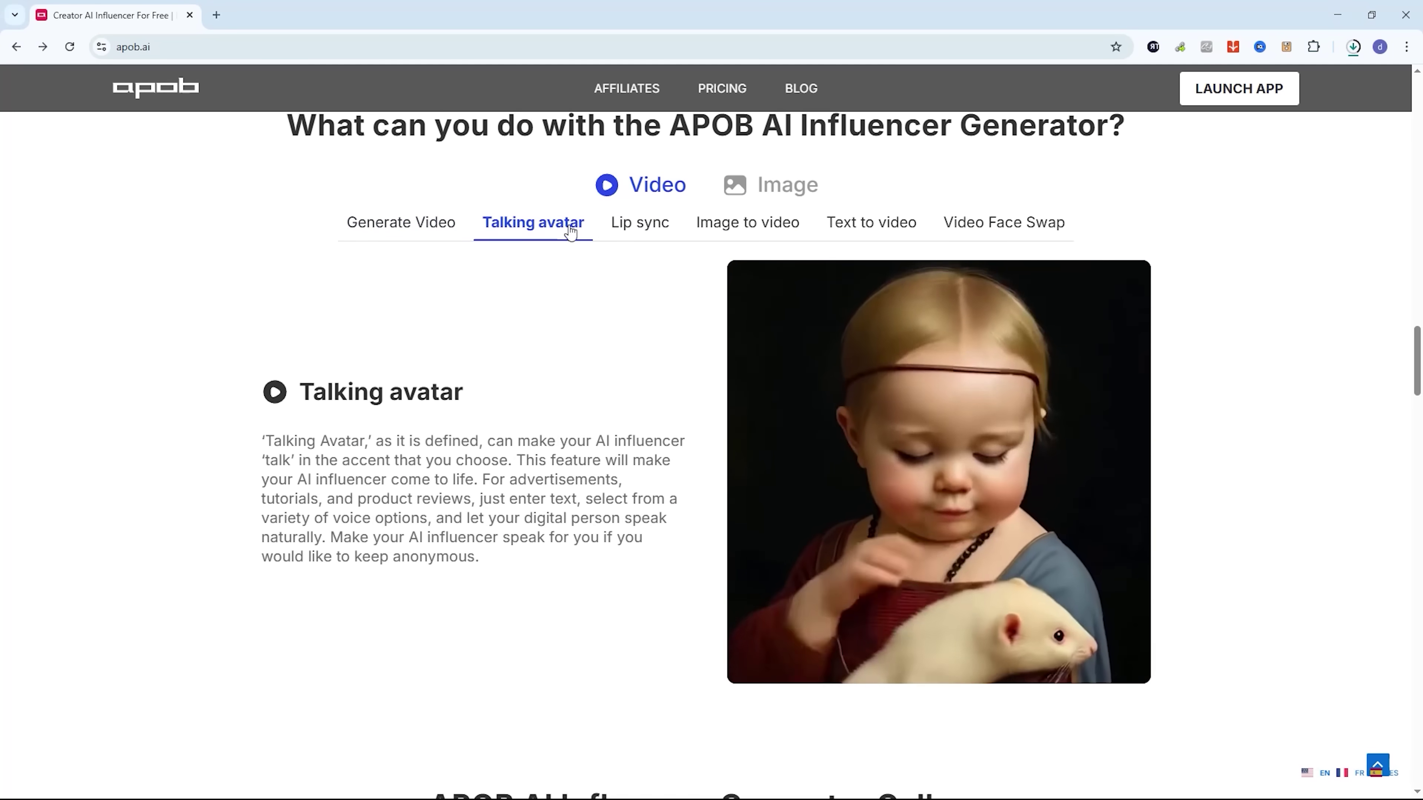
click(647, 228)
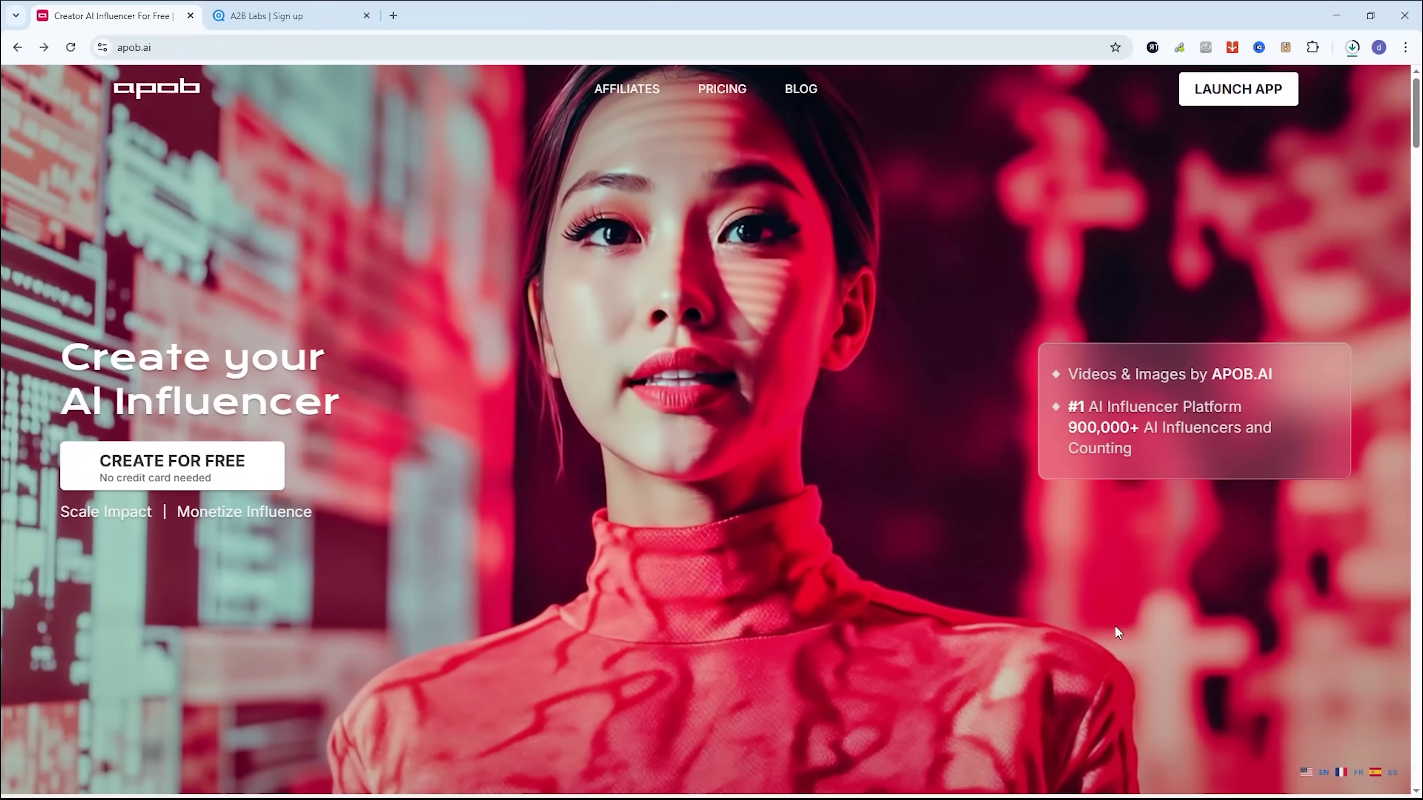
middle_click(1162, 555)
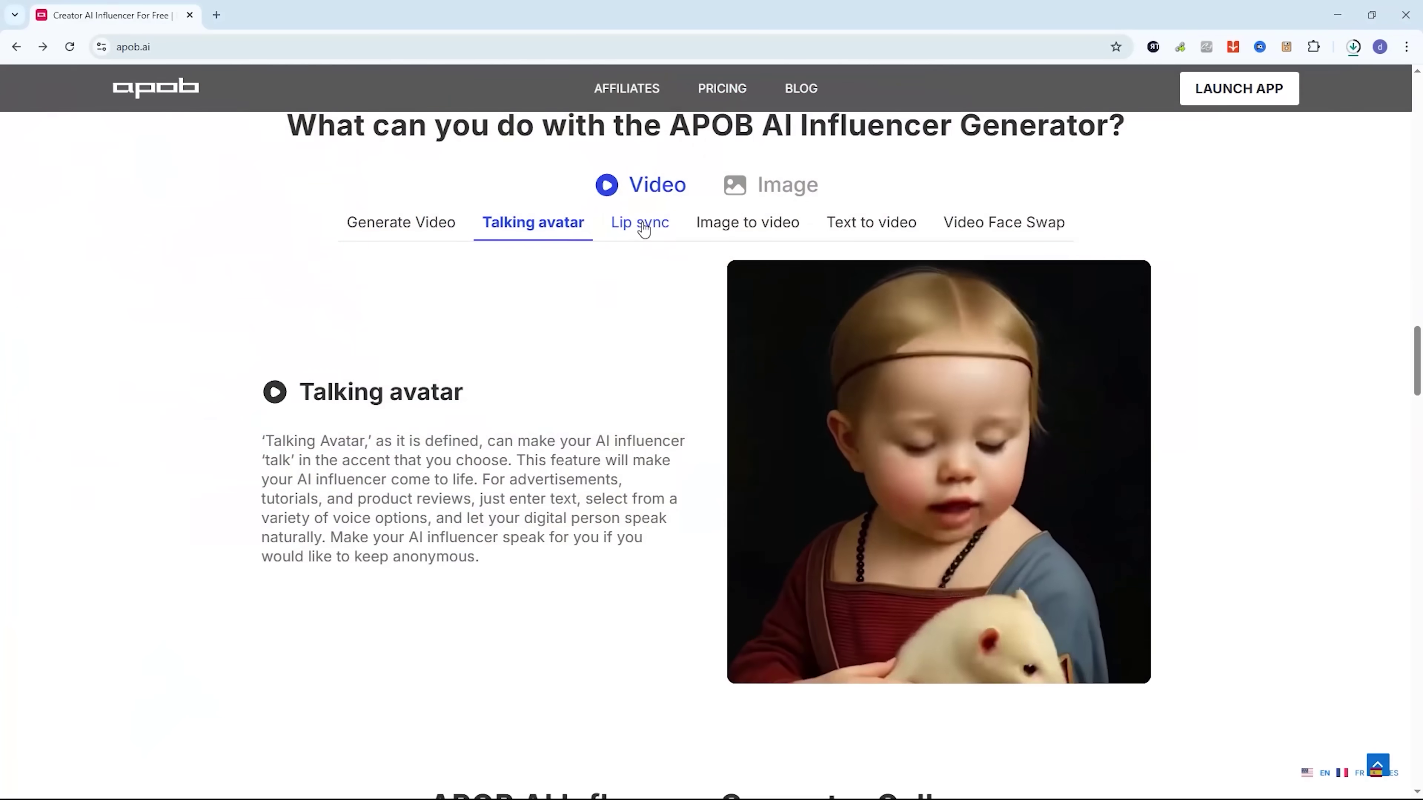
click(641, 225)
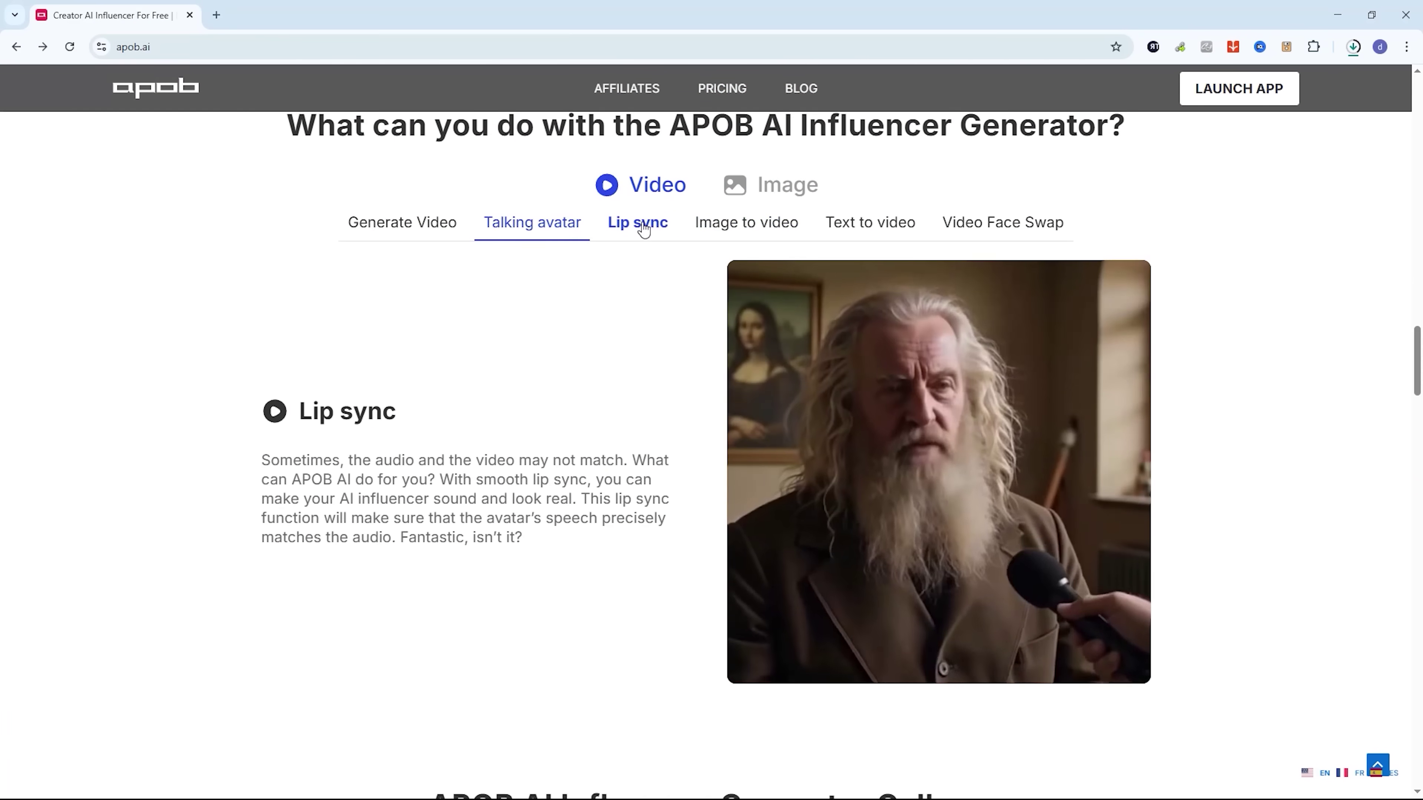
click(745, 227)
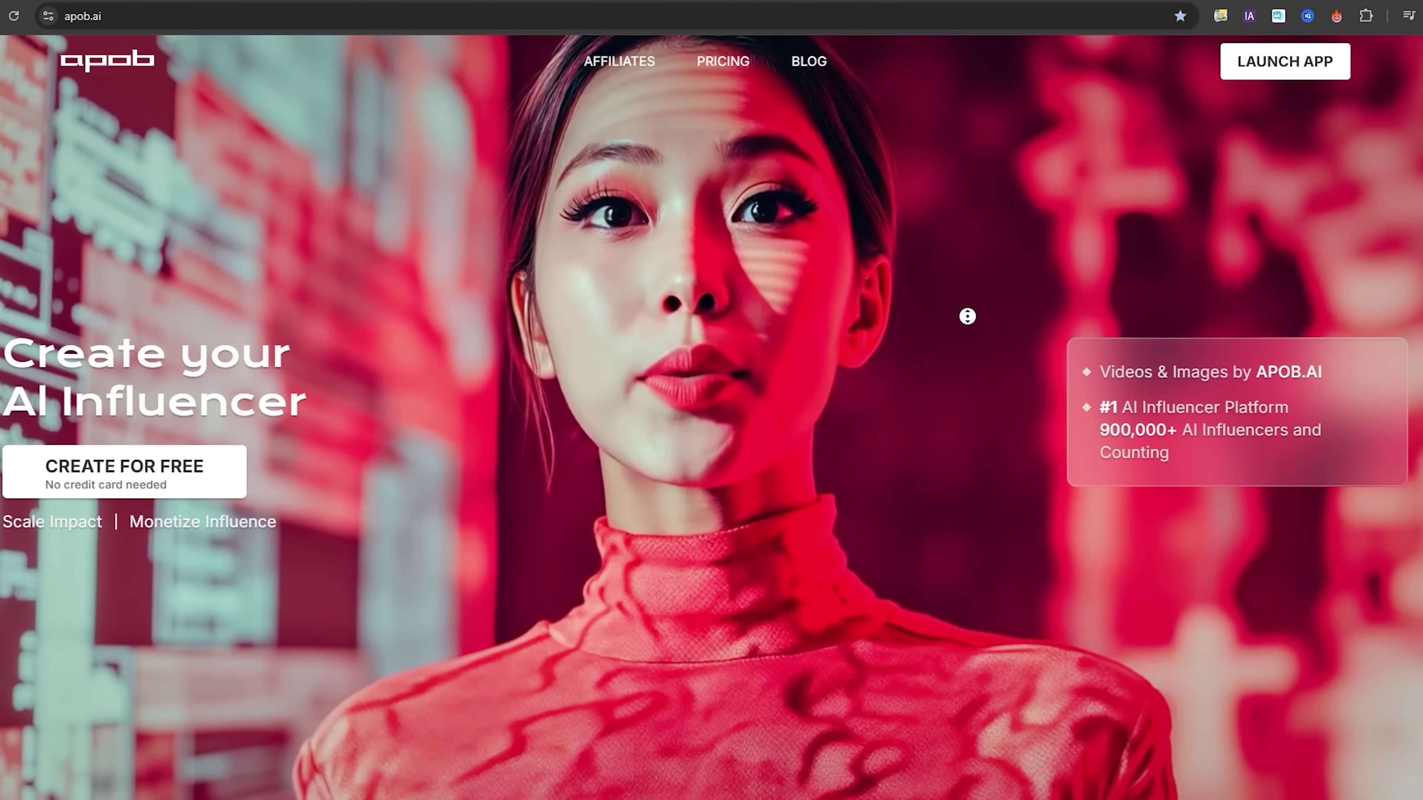
- Scroll down the apob.ai homepage and gallery to reach the Portrait Model banner
scroll(969, 318, down, 10)
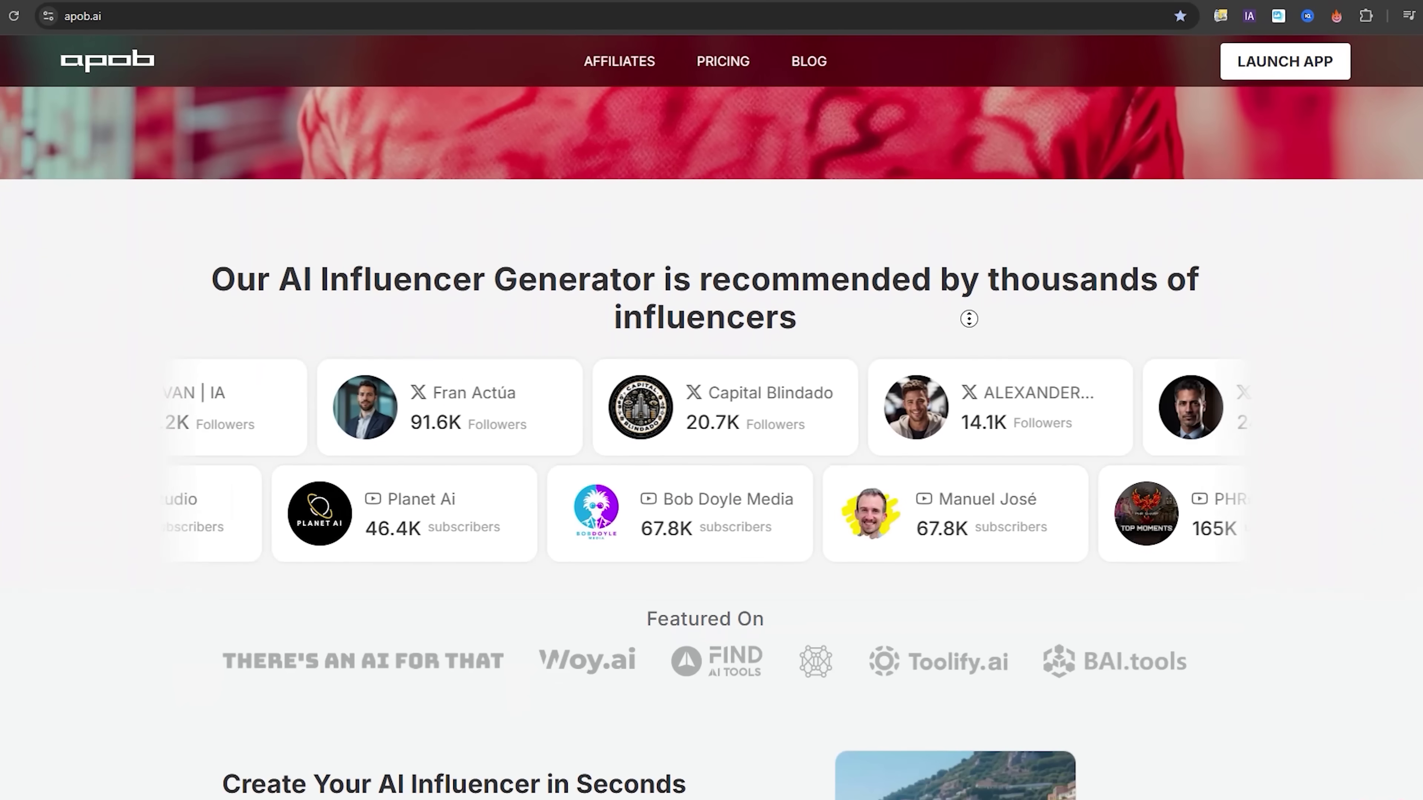
scroll(969, 318, down, 8)
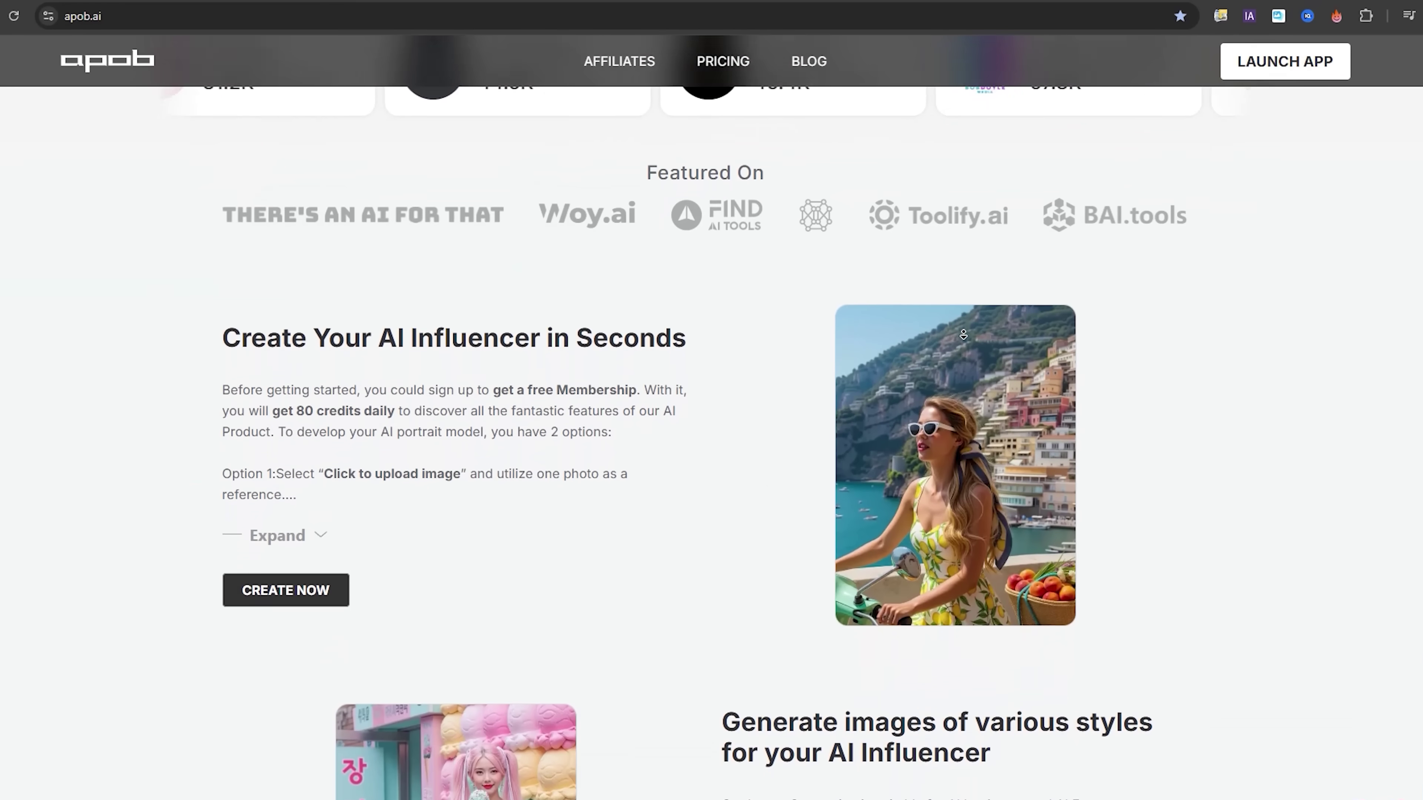
scroll(963, 335, down, 5)
scroll(969, 352, down, 2)
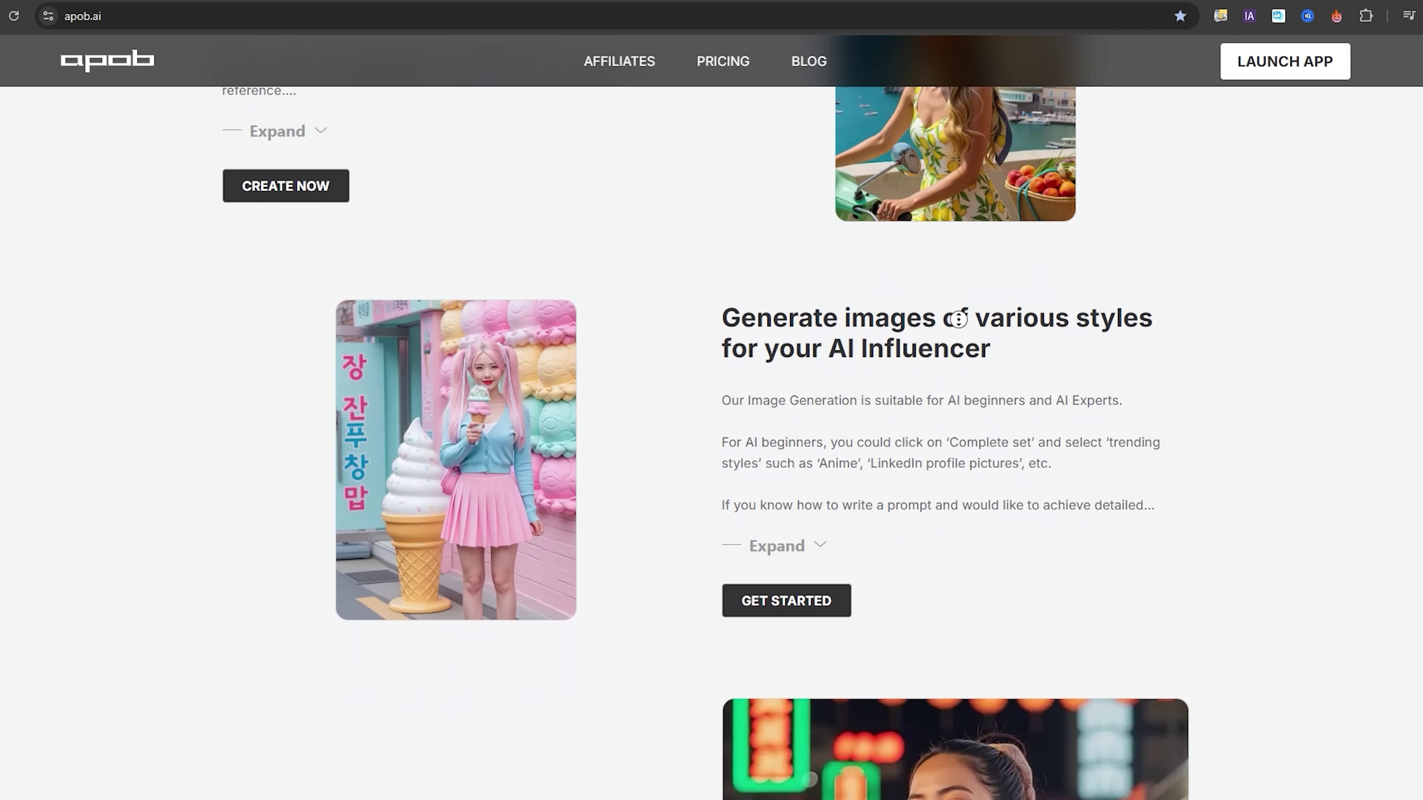
scroll(958, 318, down, 4)
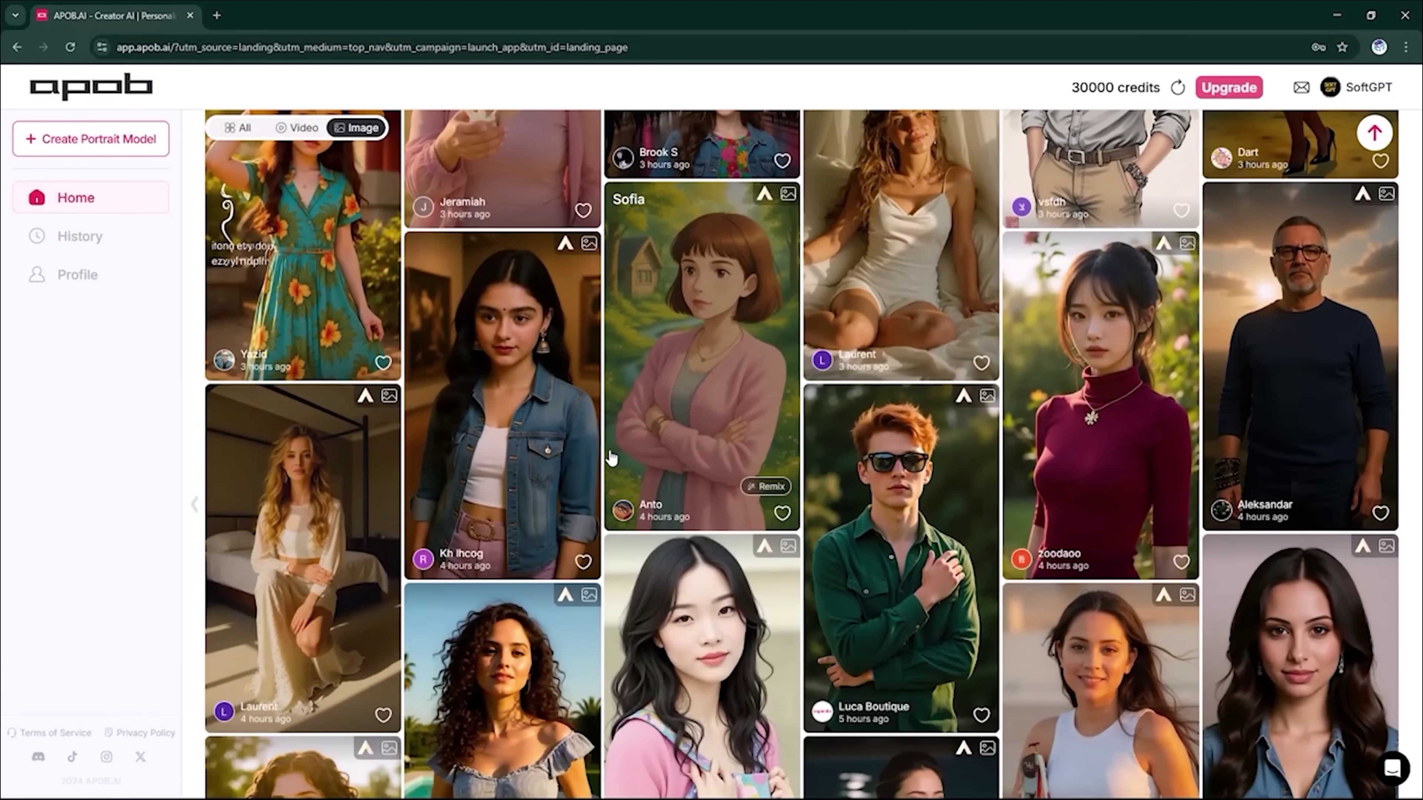
scroll(611, 459, down, 7)
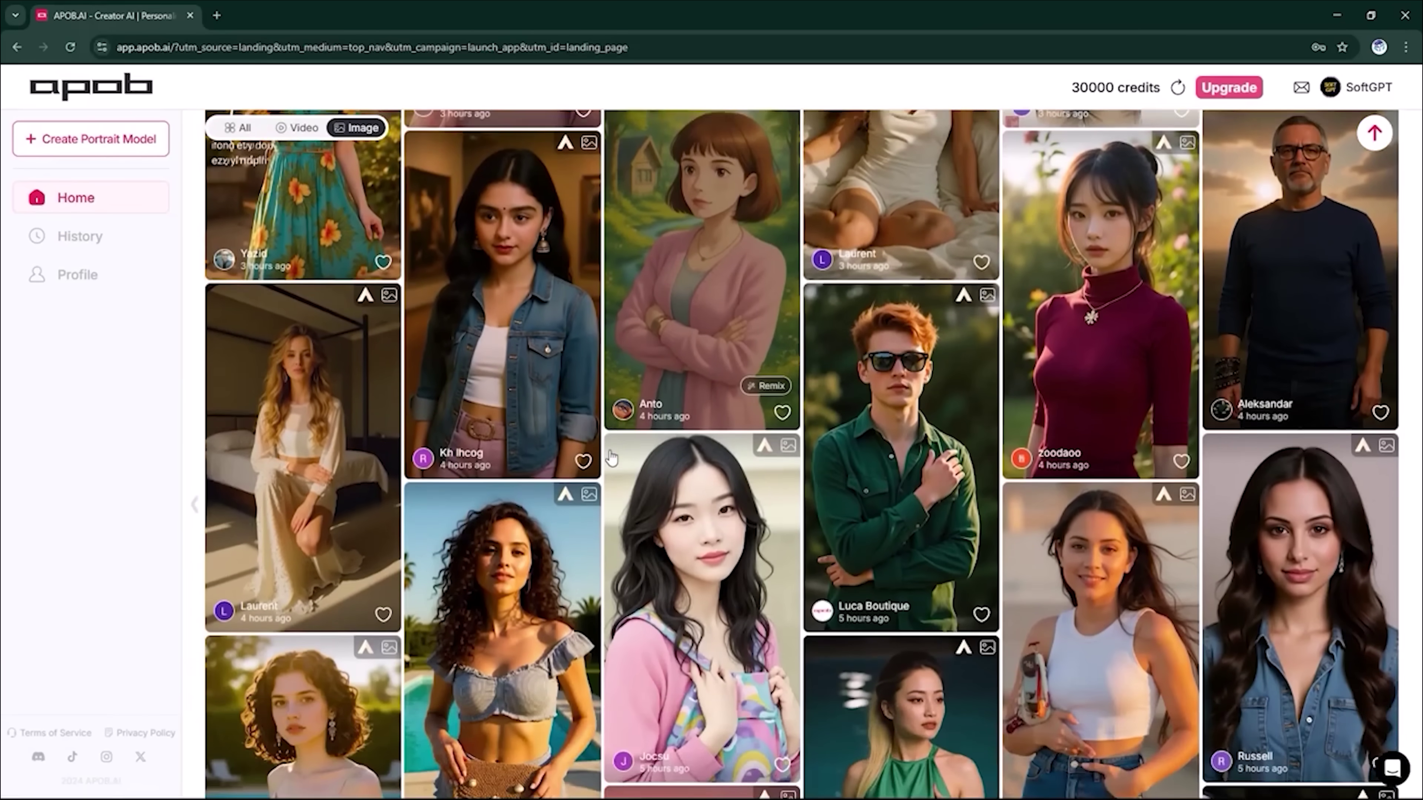
scroll(611, 458, down, 7)
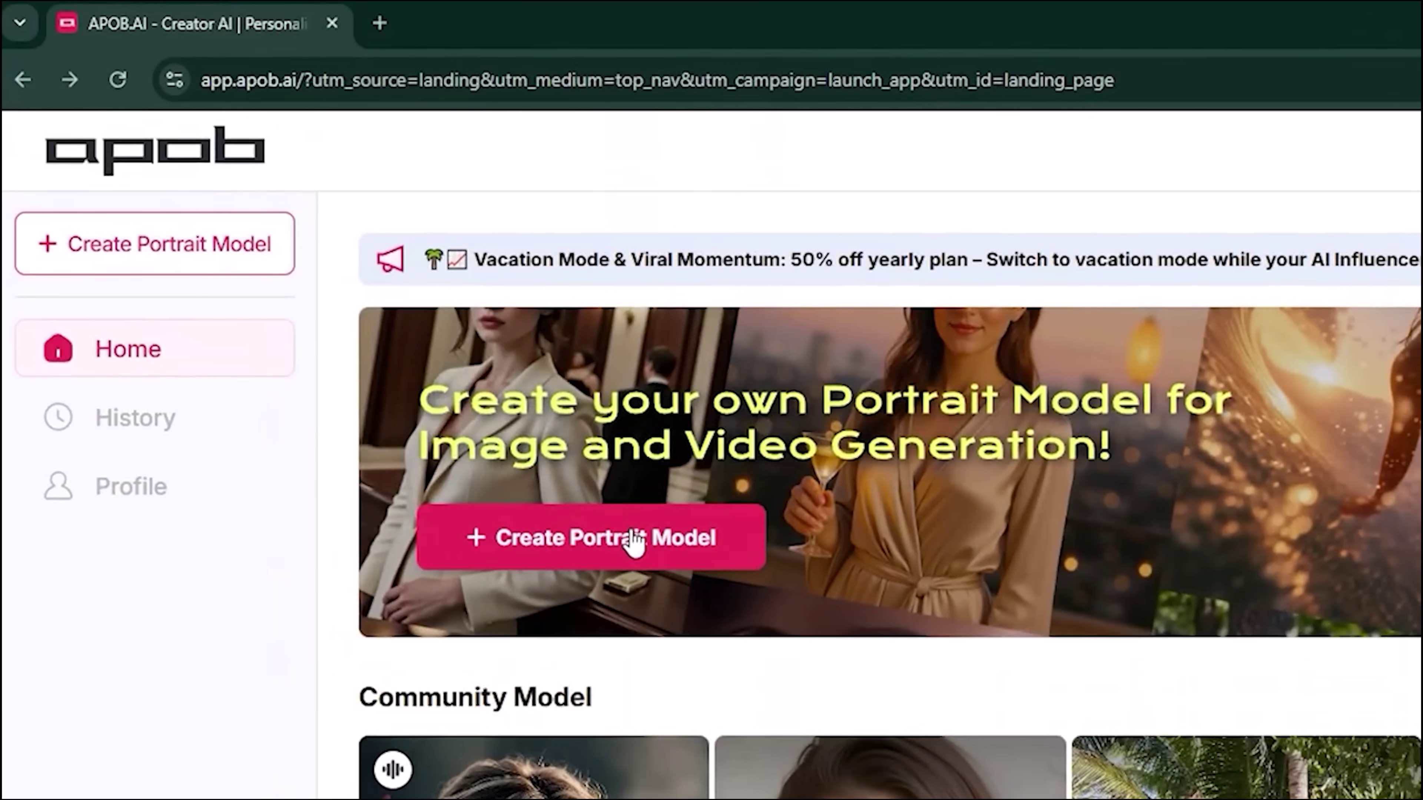
- Start a new portrait model and save the hijab portrait photo as its reference image
click(633, 541)
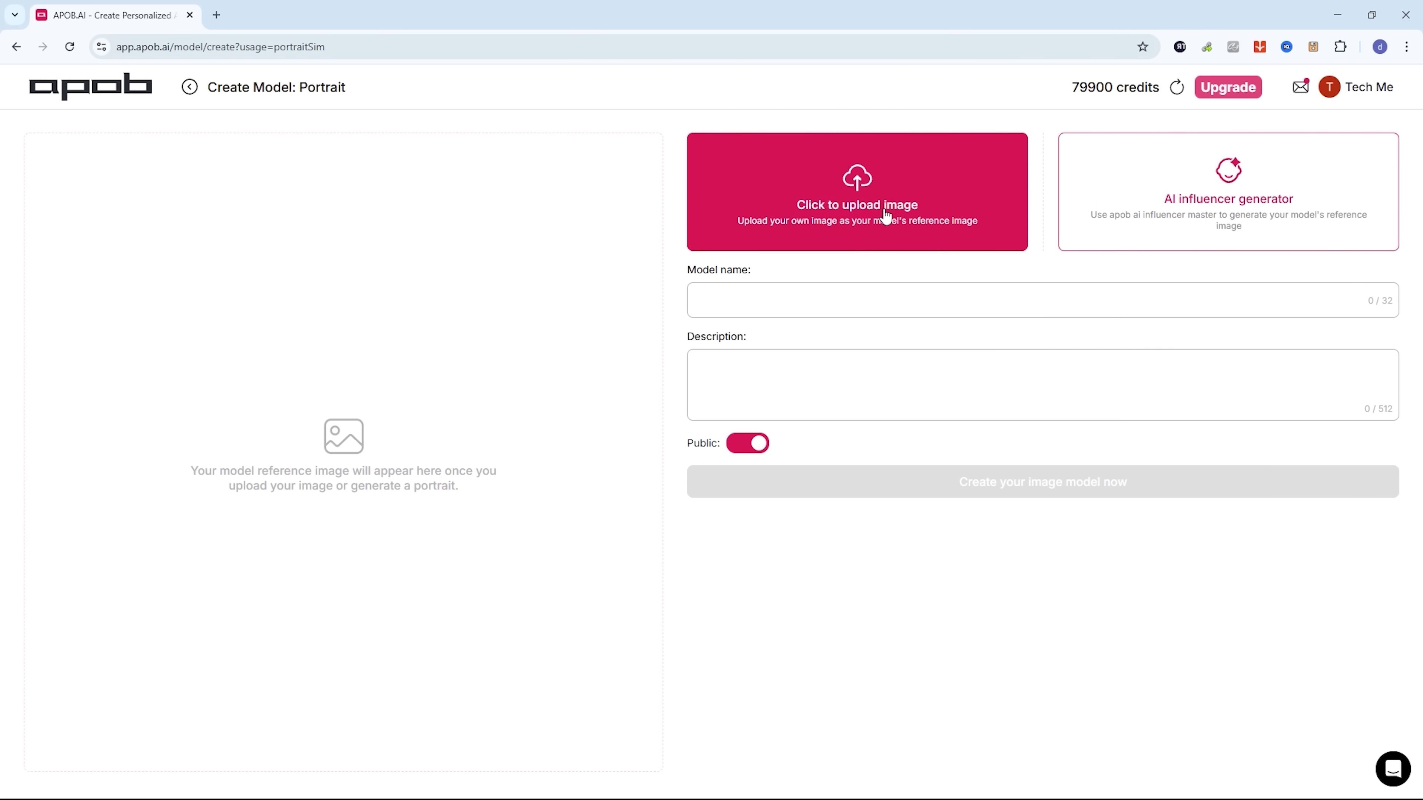
click(855, 208)
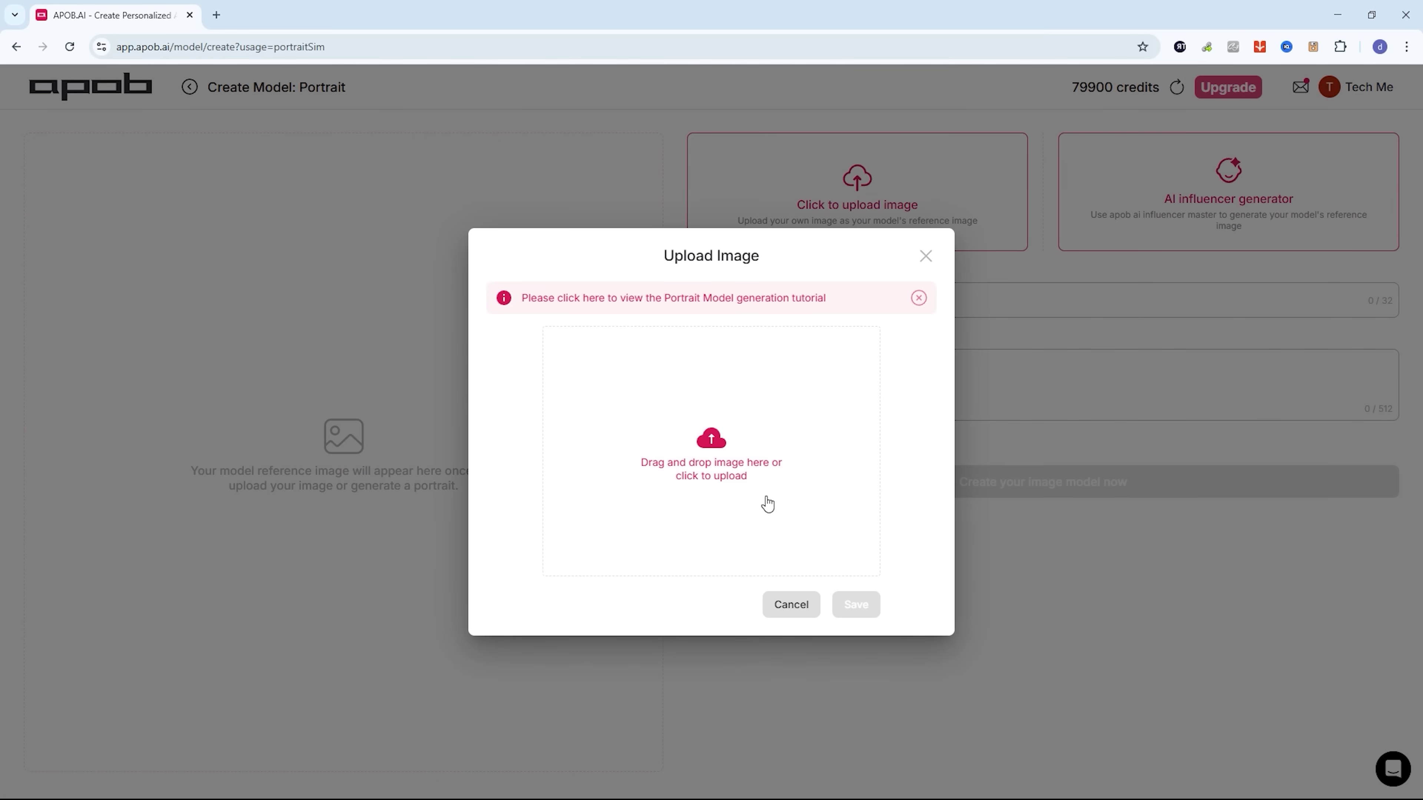
click(712, 455)
click(348, 126)
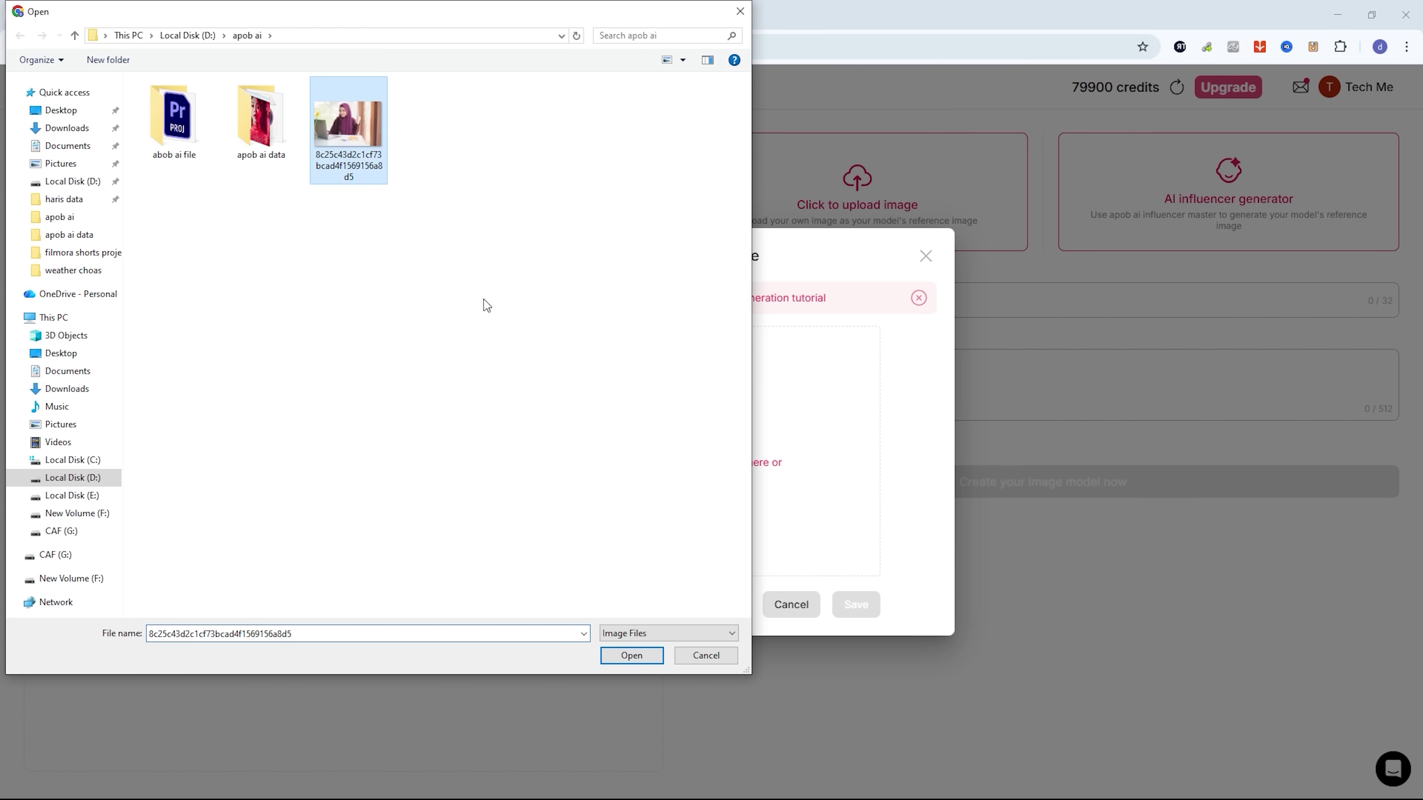
click(646, 662)
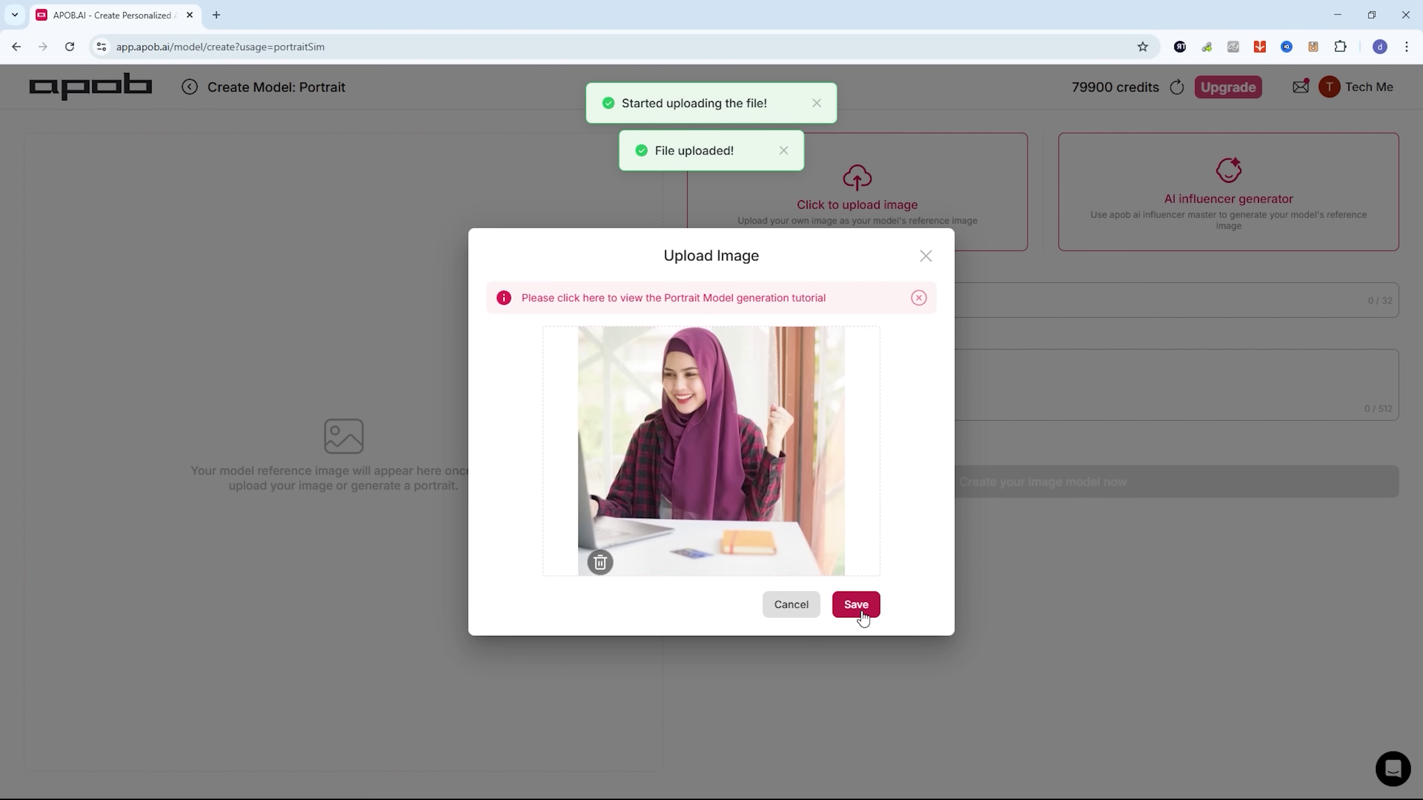
click(856, 605)
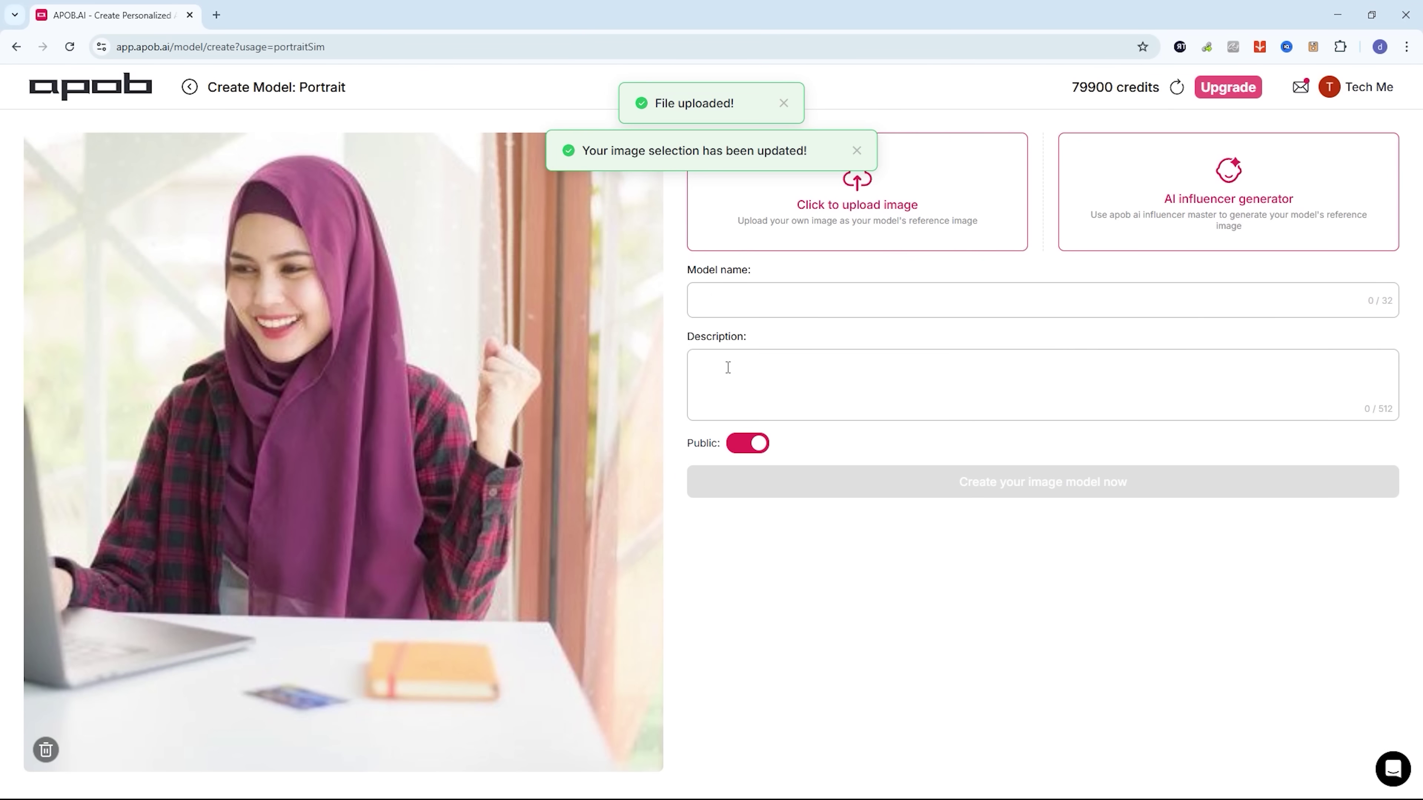
- Name the model 'sarah', describe it as 'cheerful personality', and create it
click(771, 313)
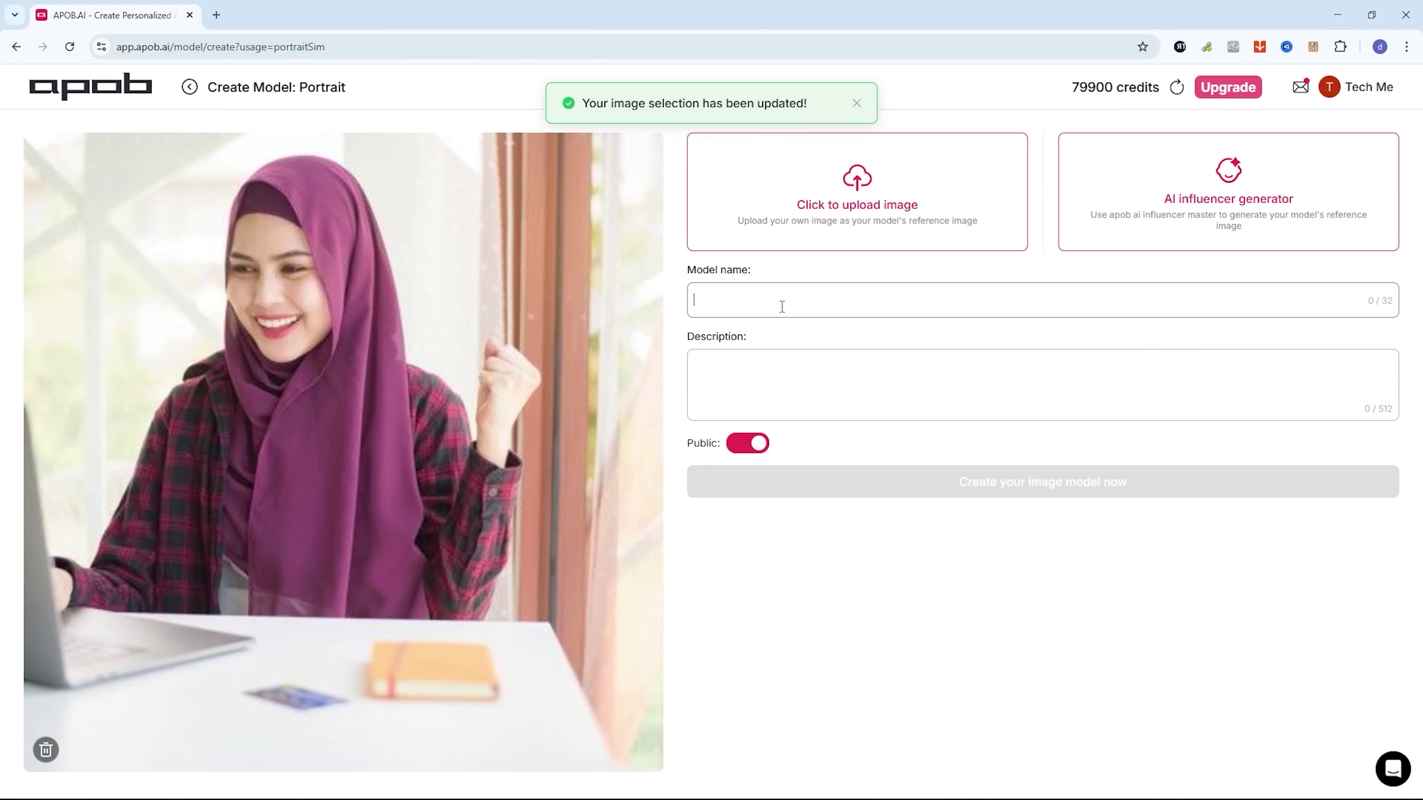
text(sarah)
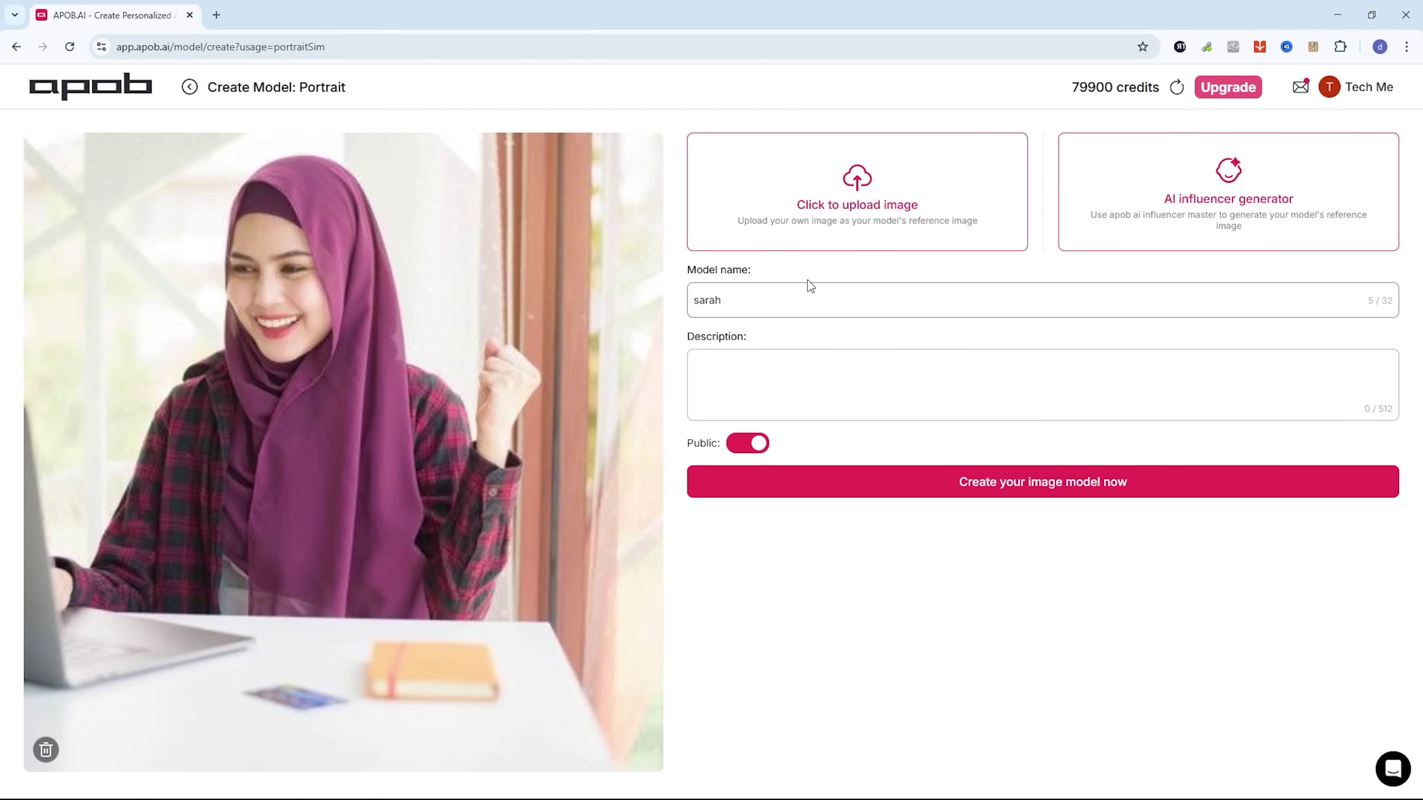
click(807, 390)
text(cheerful personality)
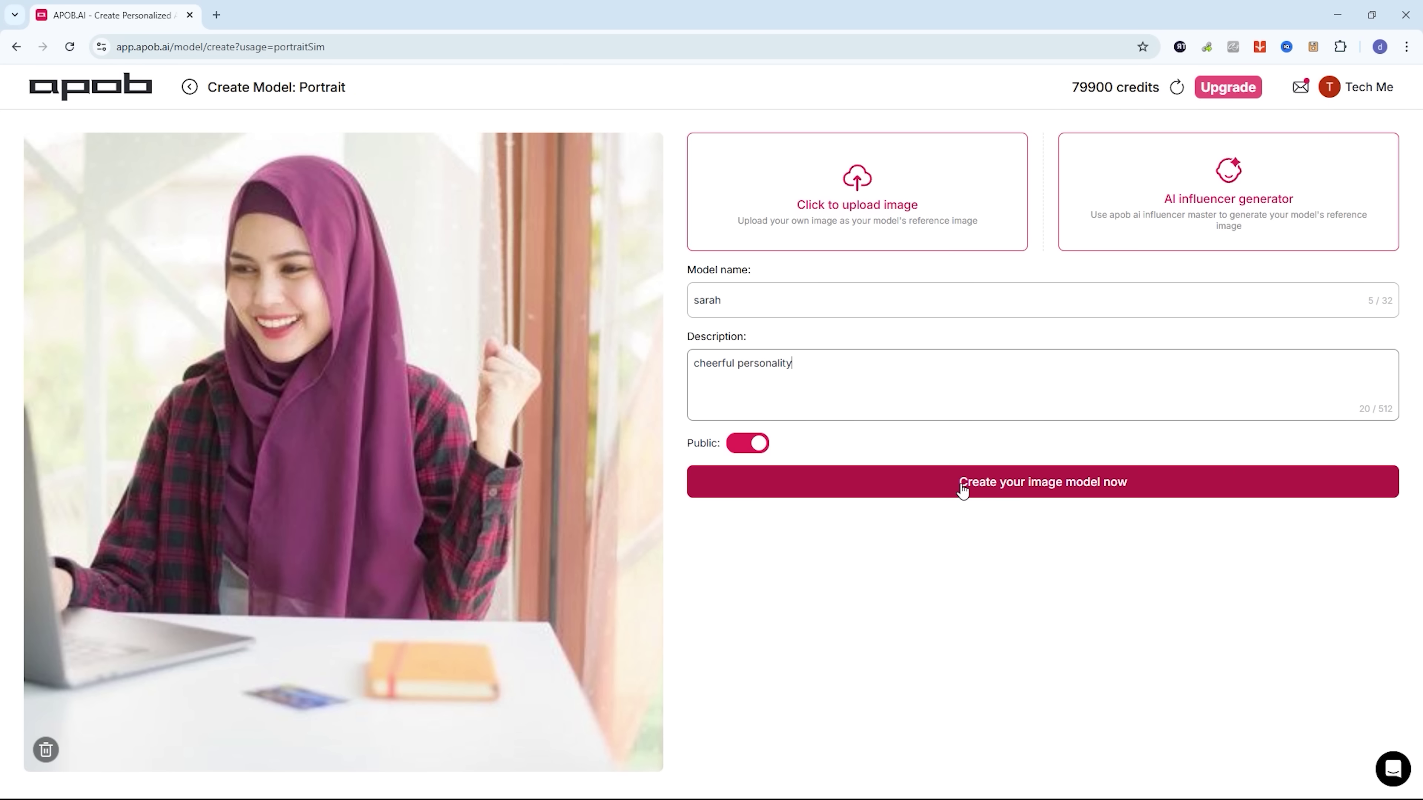
click(962, 487)
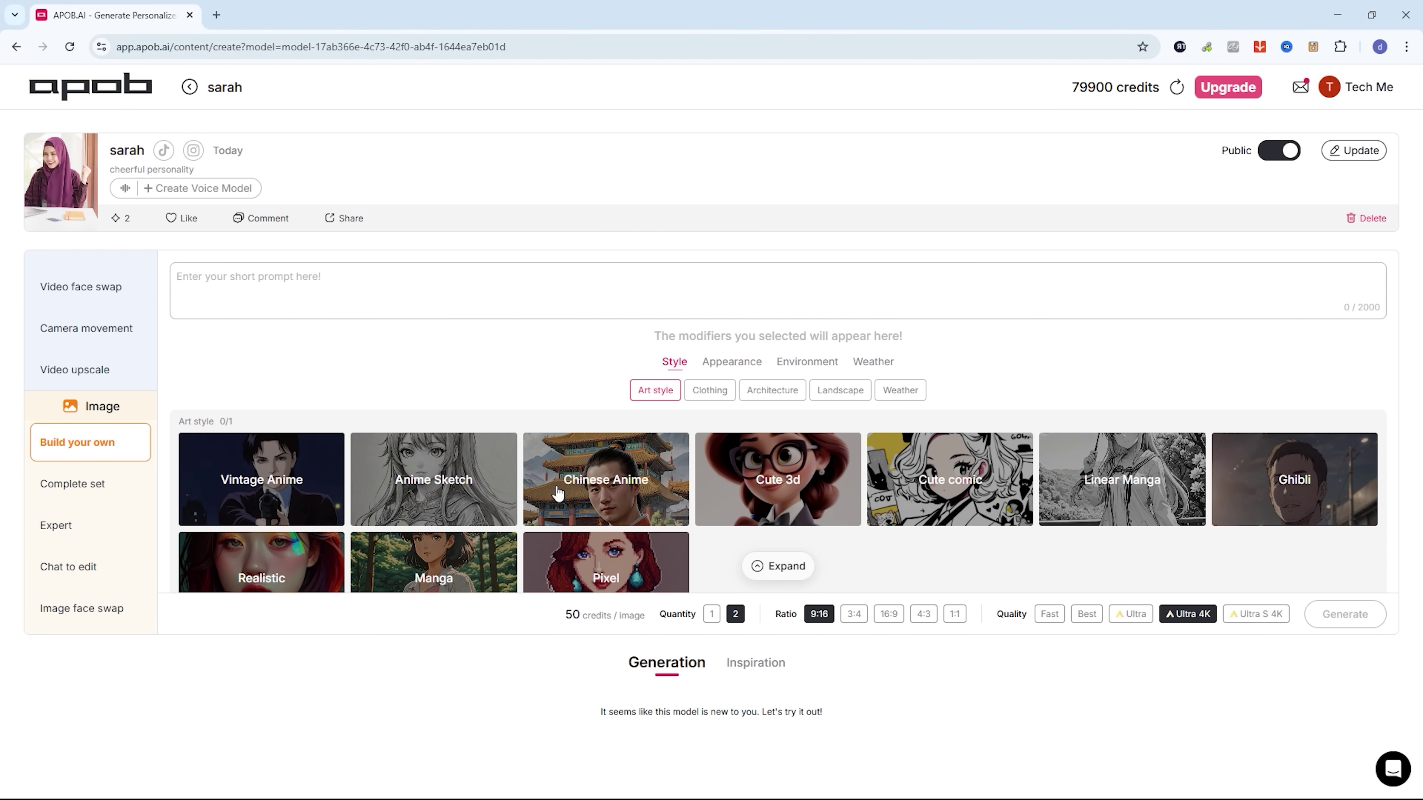
- Apply the Realistic art style and write a prompt for a confident woman at a modern office desk
click(280, 567)
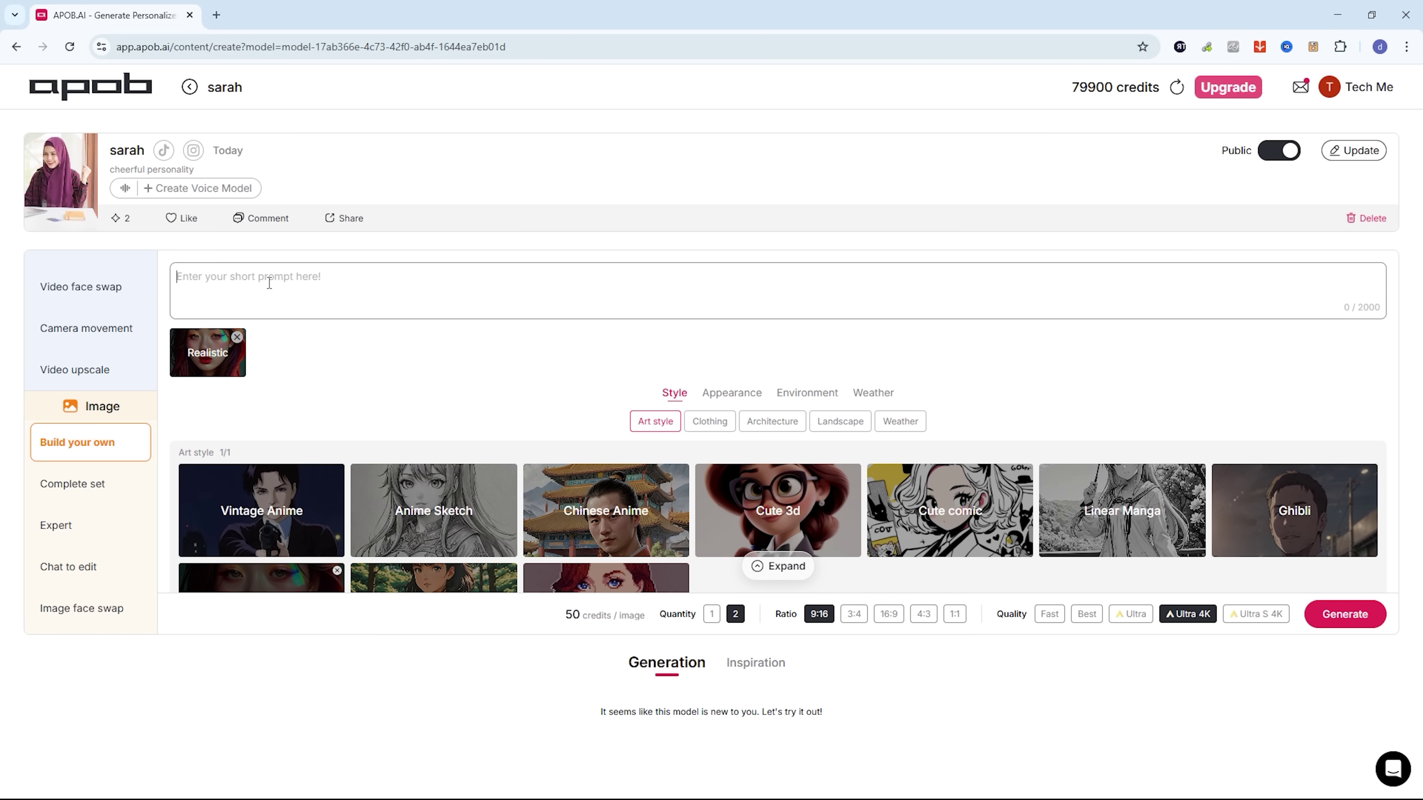
click(618, 317)
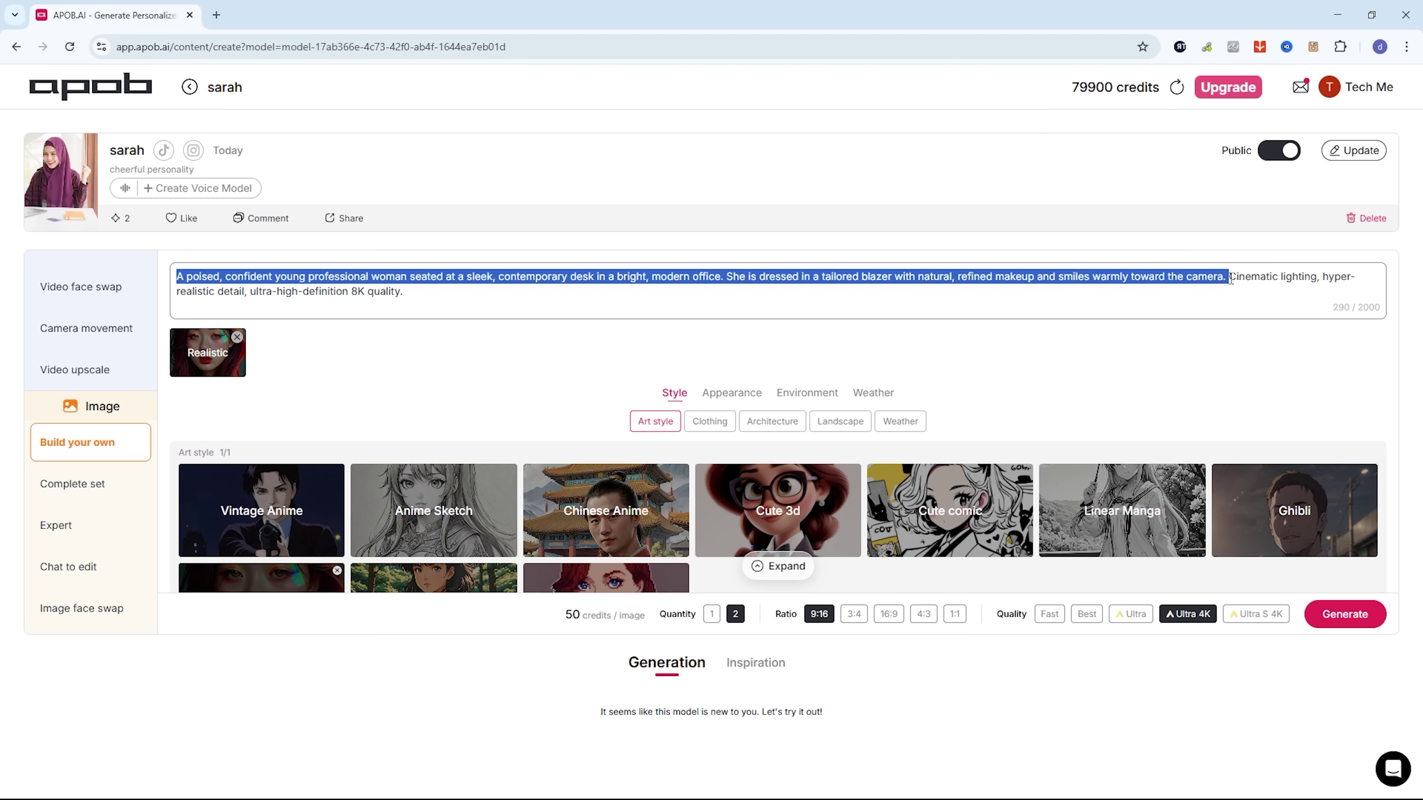
drag(1359, 278, 404, 306)
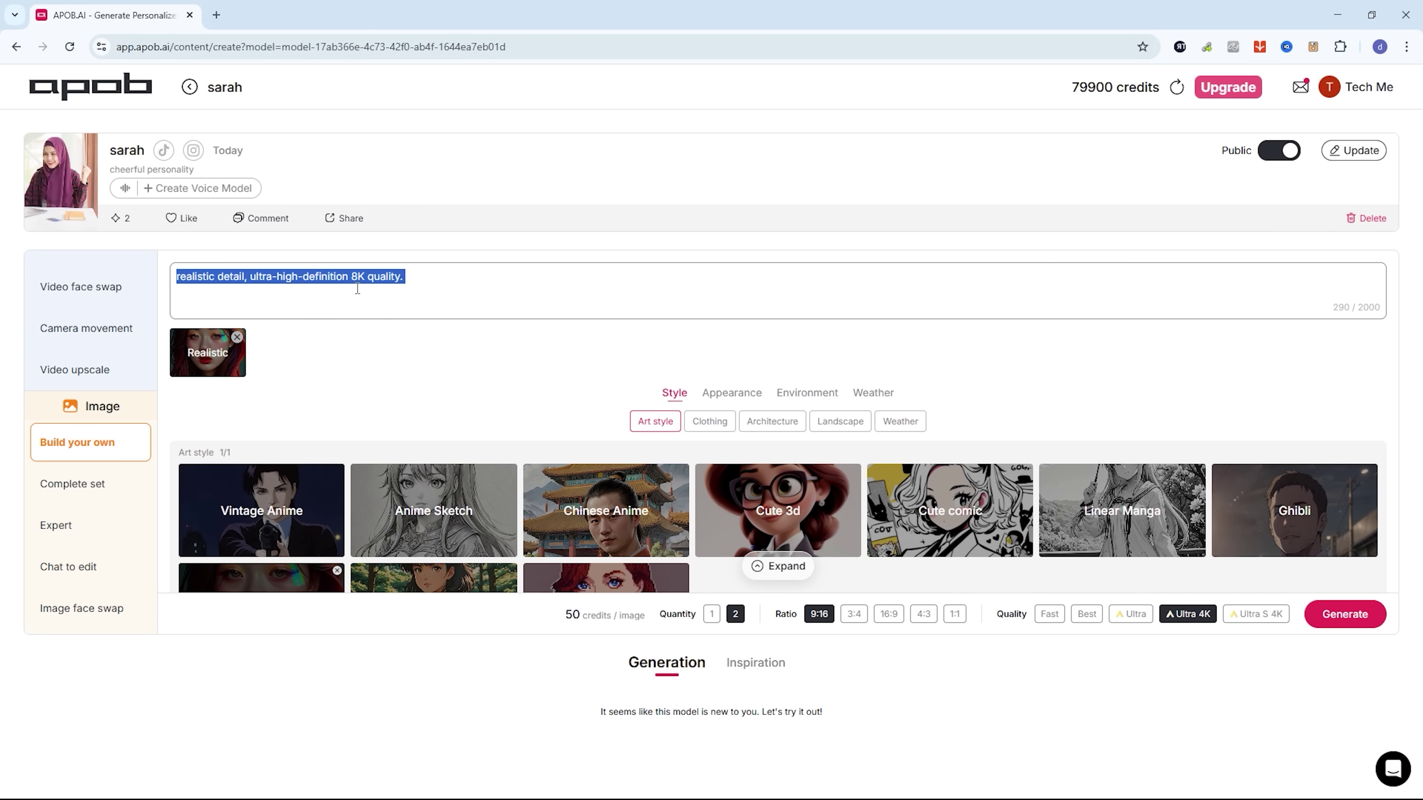
click(584, 359)
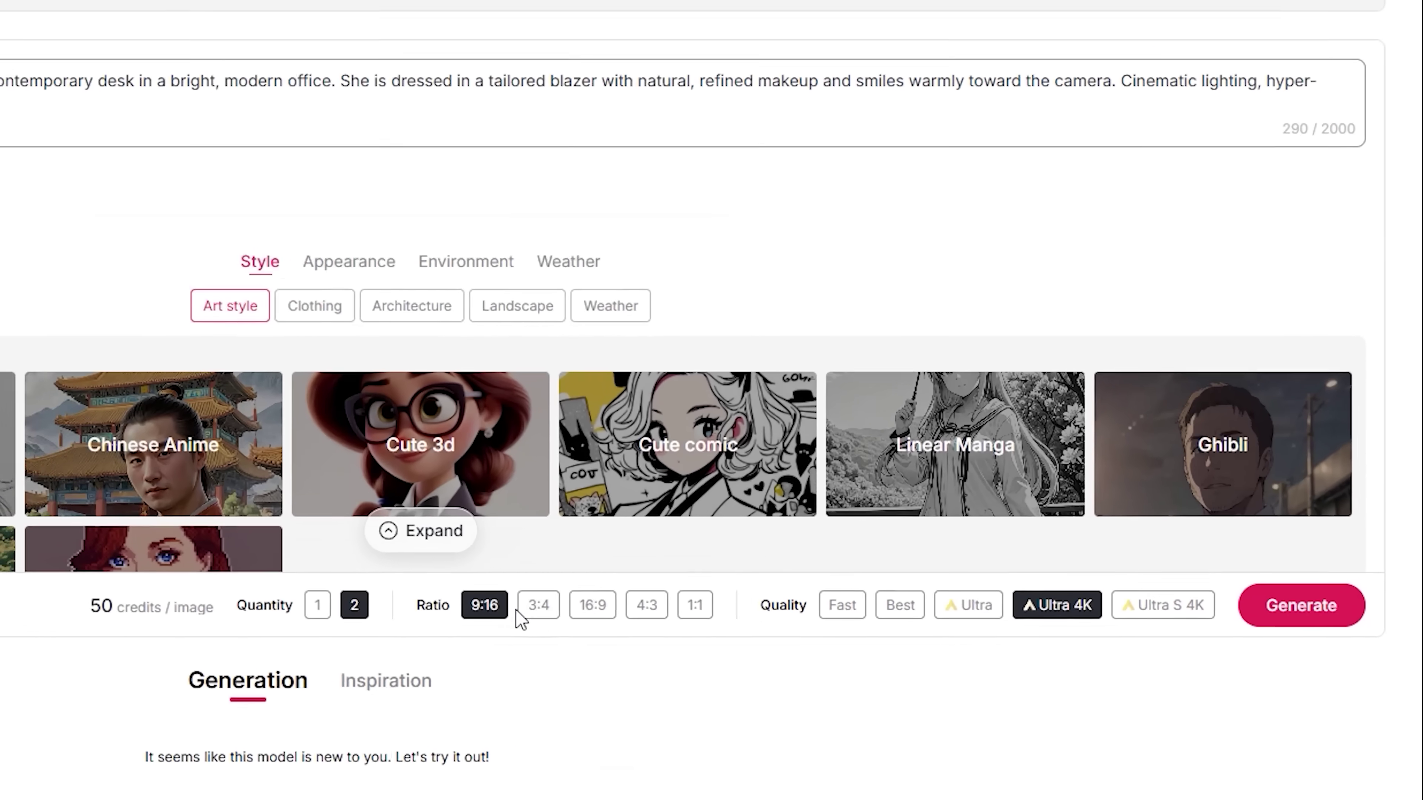
- Set the image ratio to 1:1 and the quality to Ultra S 4K
click(646, 605)
click(691, 611)
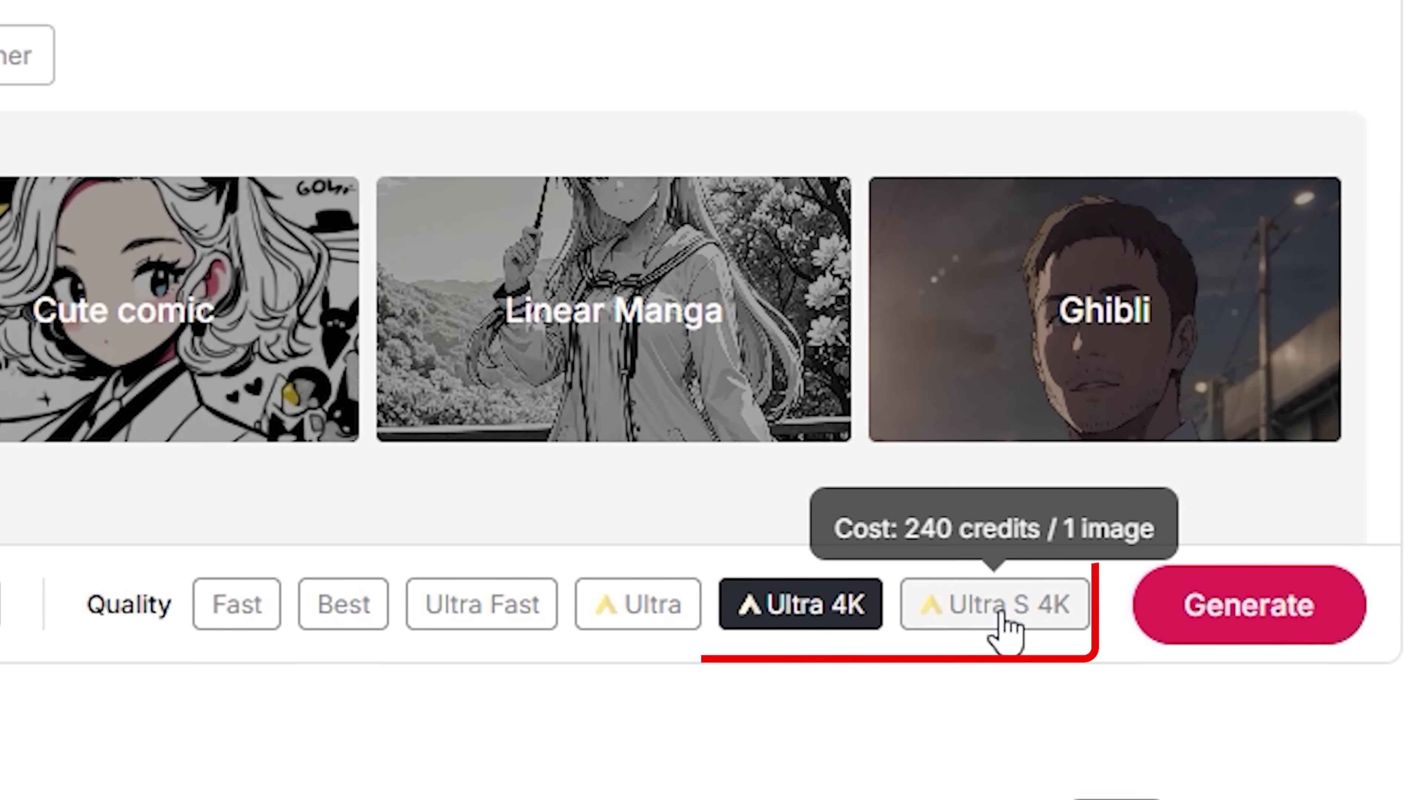
click(1134, 611)
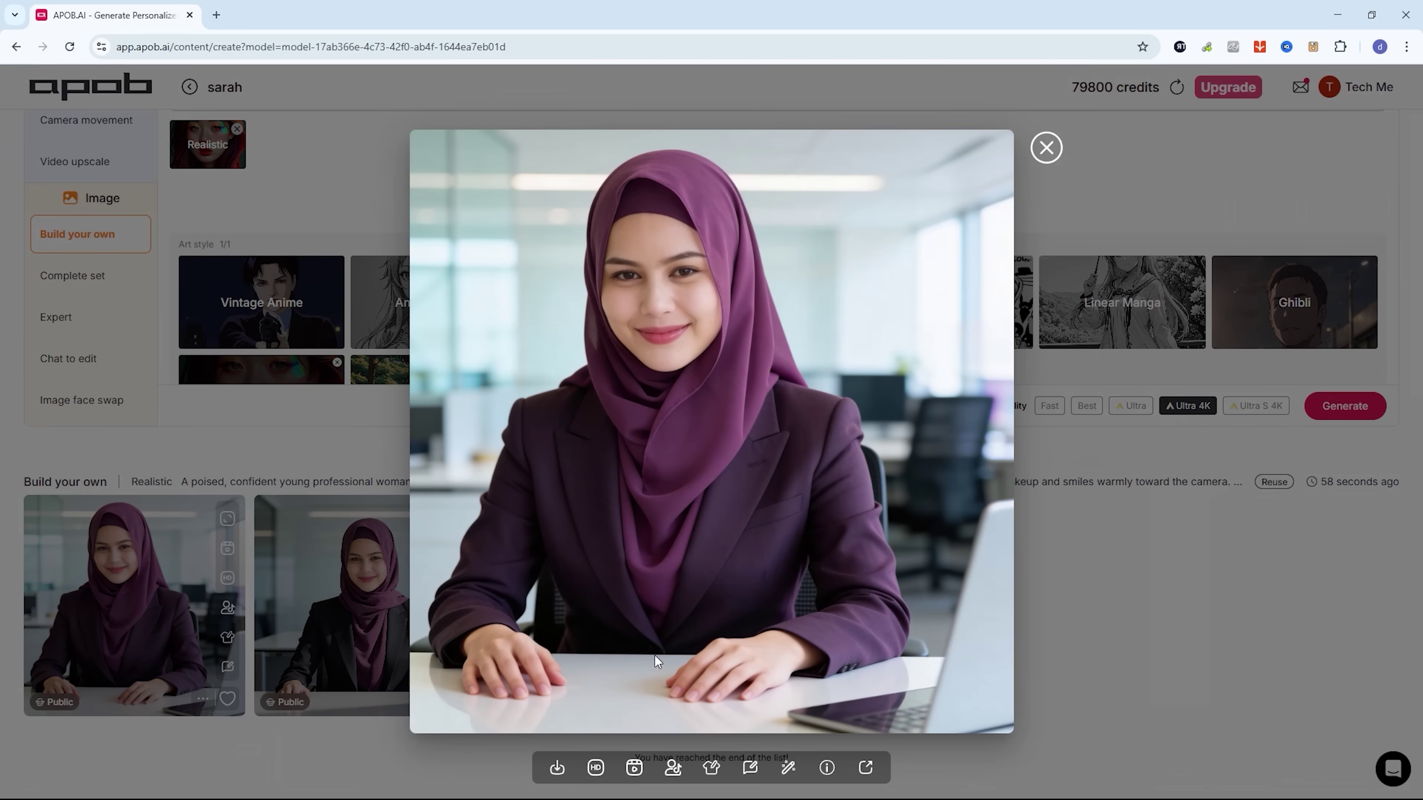
- Download both generated office-desk portraits, the second from its enlarged preview
click(557, 767)
click(325, 168)
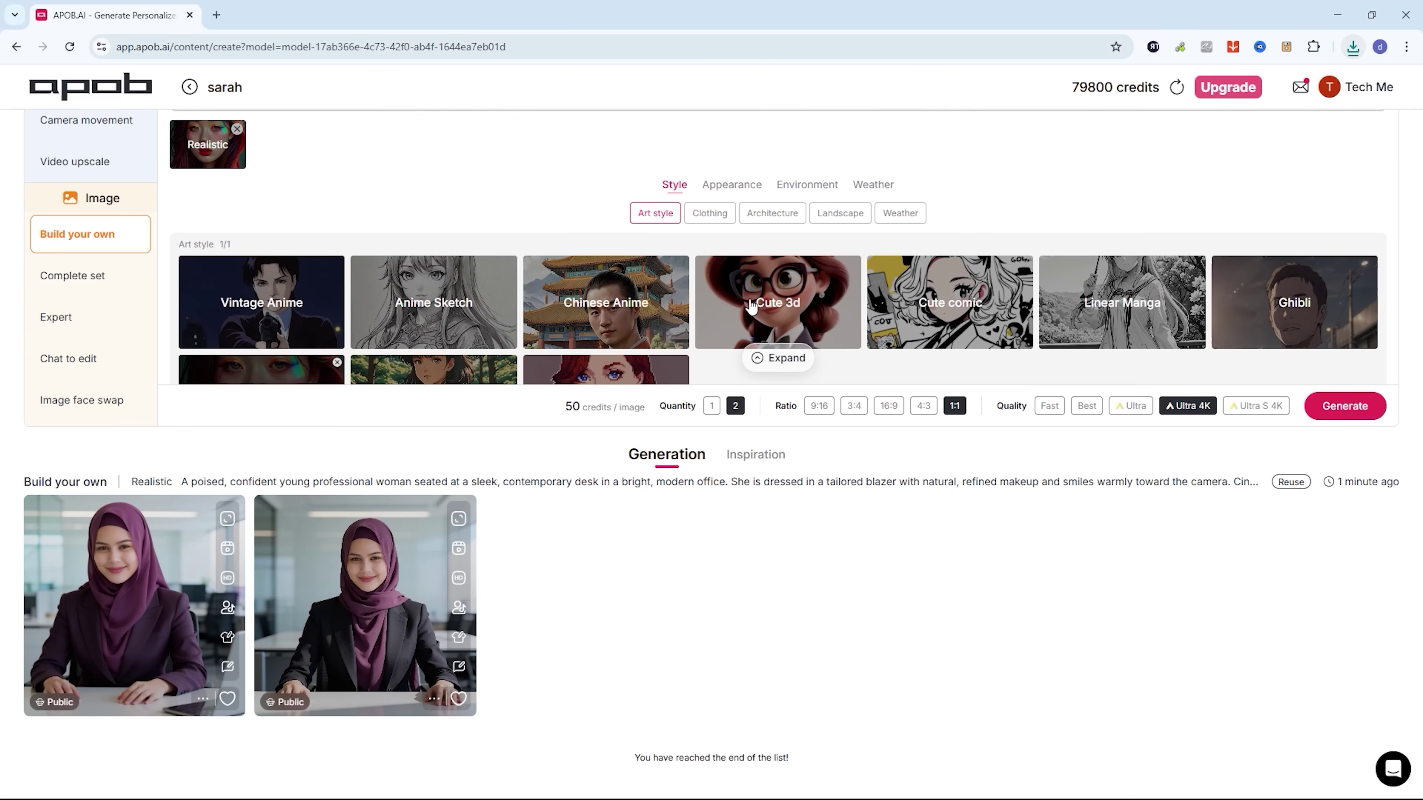
click(422, 633)
click(557, 768)
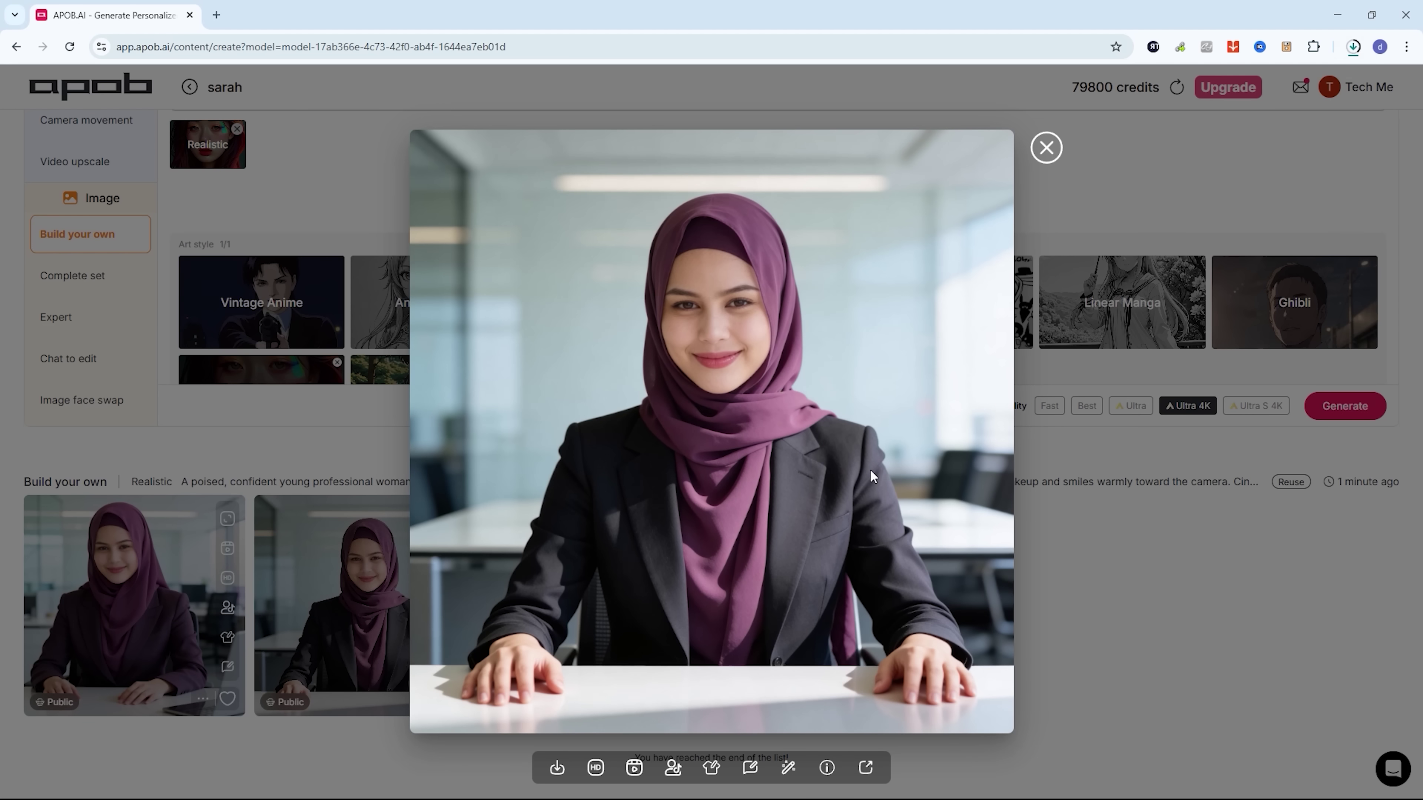
click(268, 626)
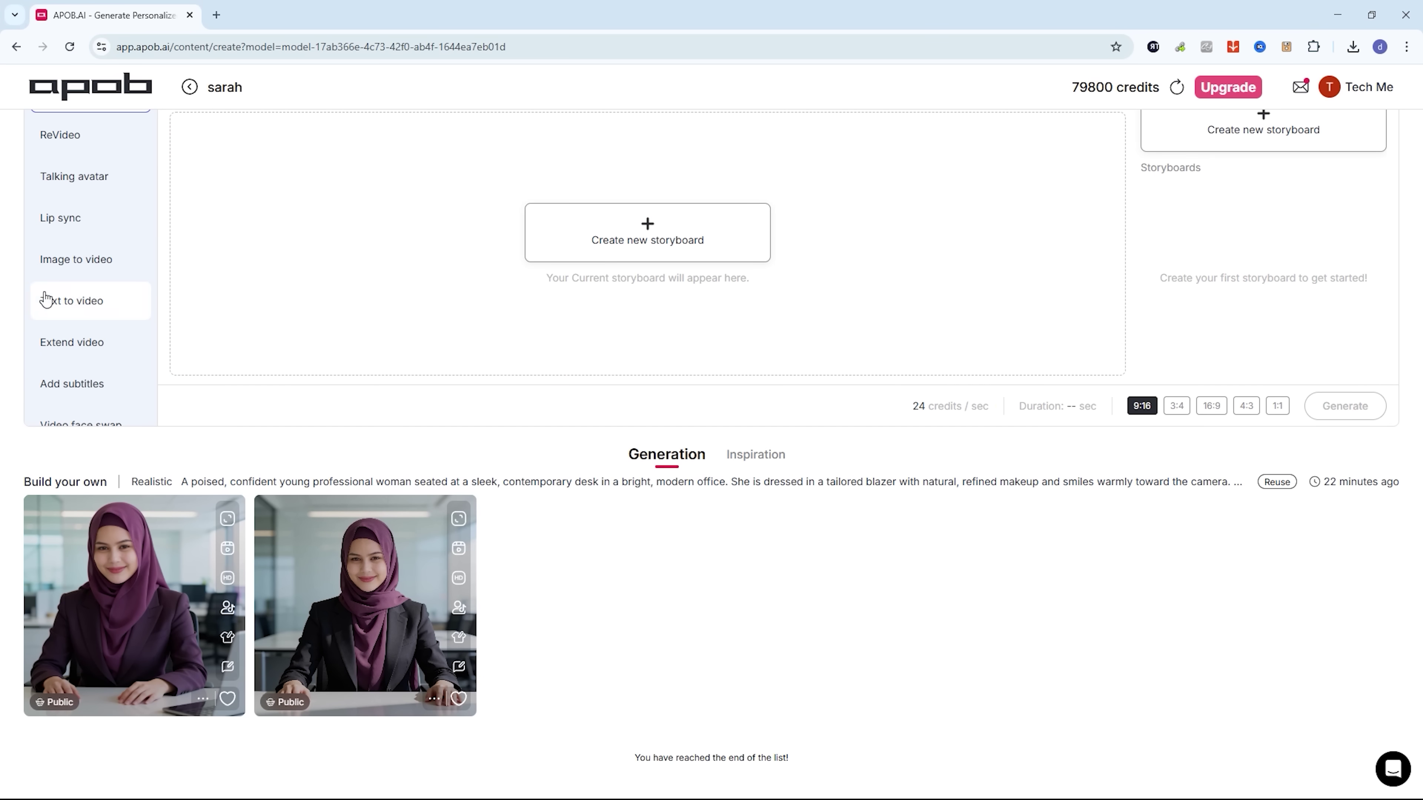
- Switch to Talking avatar and save the office portrait as its reference image
scroll(66, 307, up, 4)
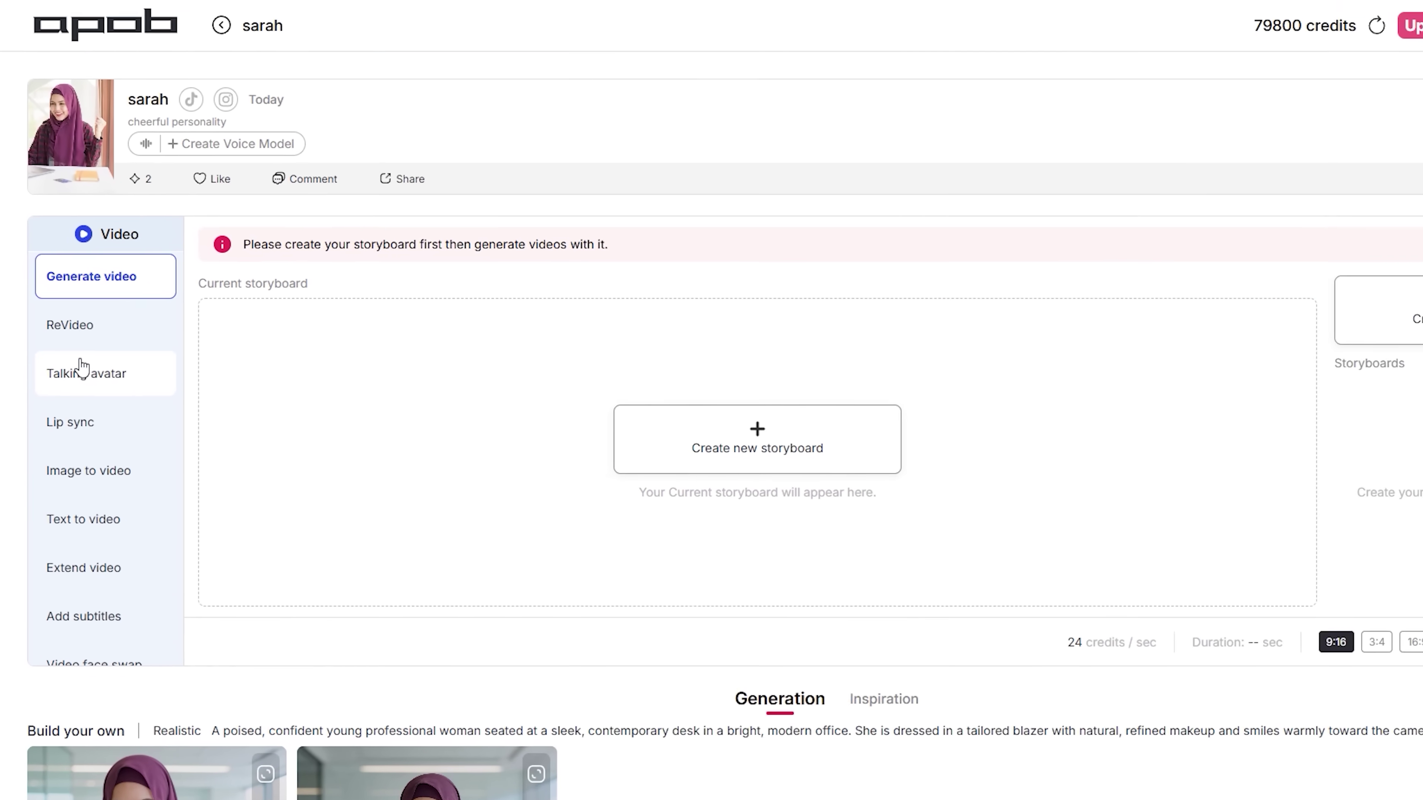
scroll(84, 420, down, 5)
scroll(84, 414, up, 5)
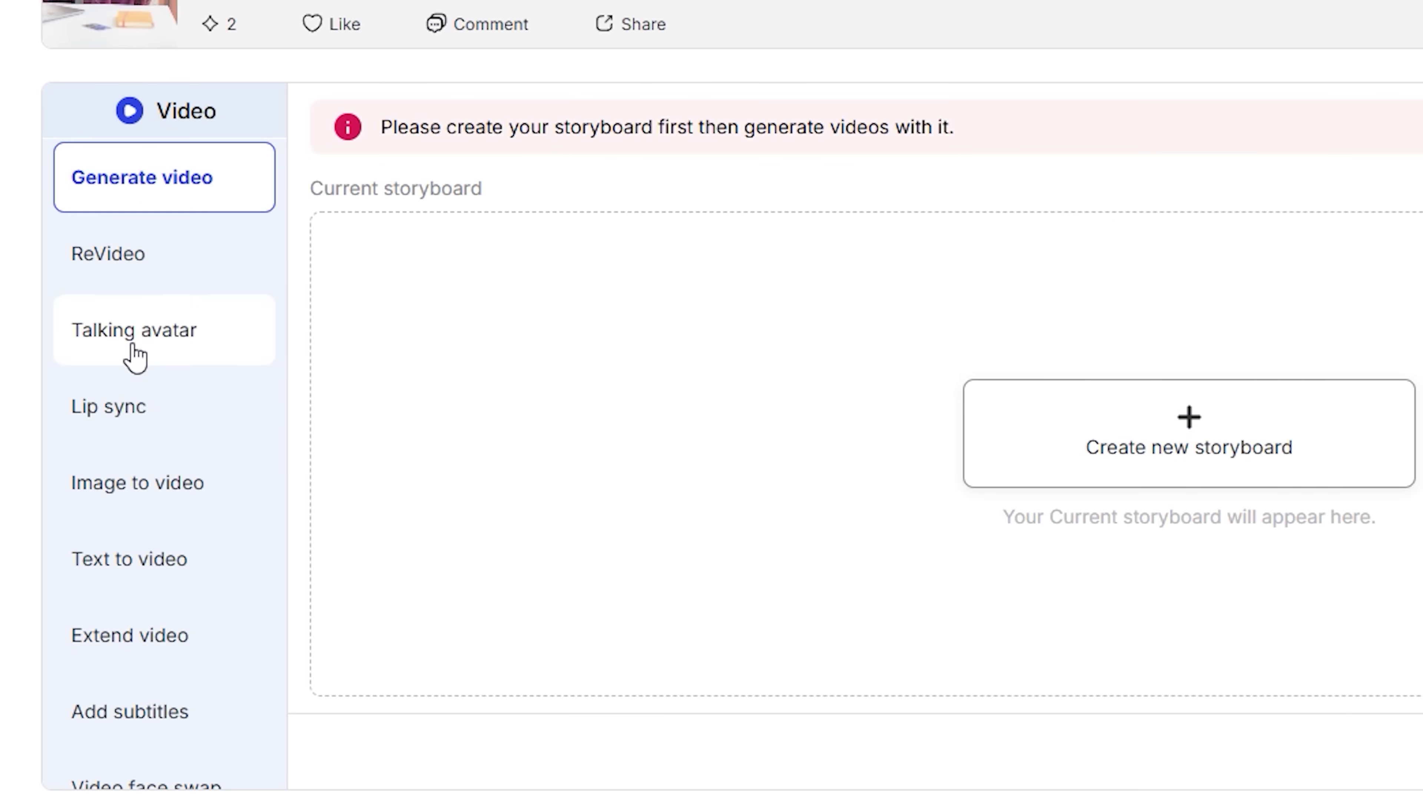
click(143, 334)
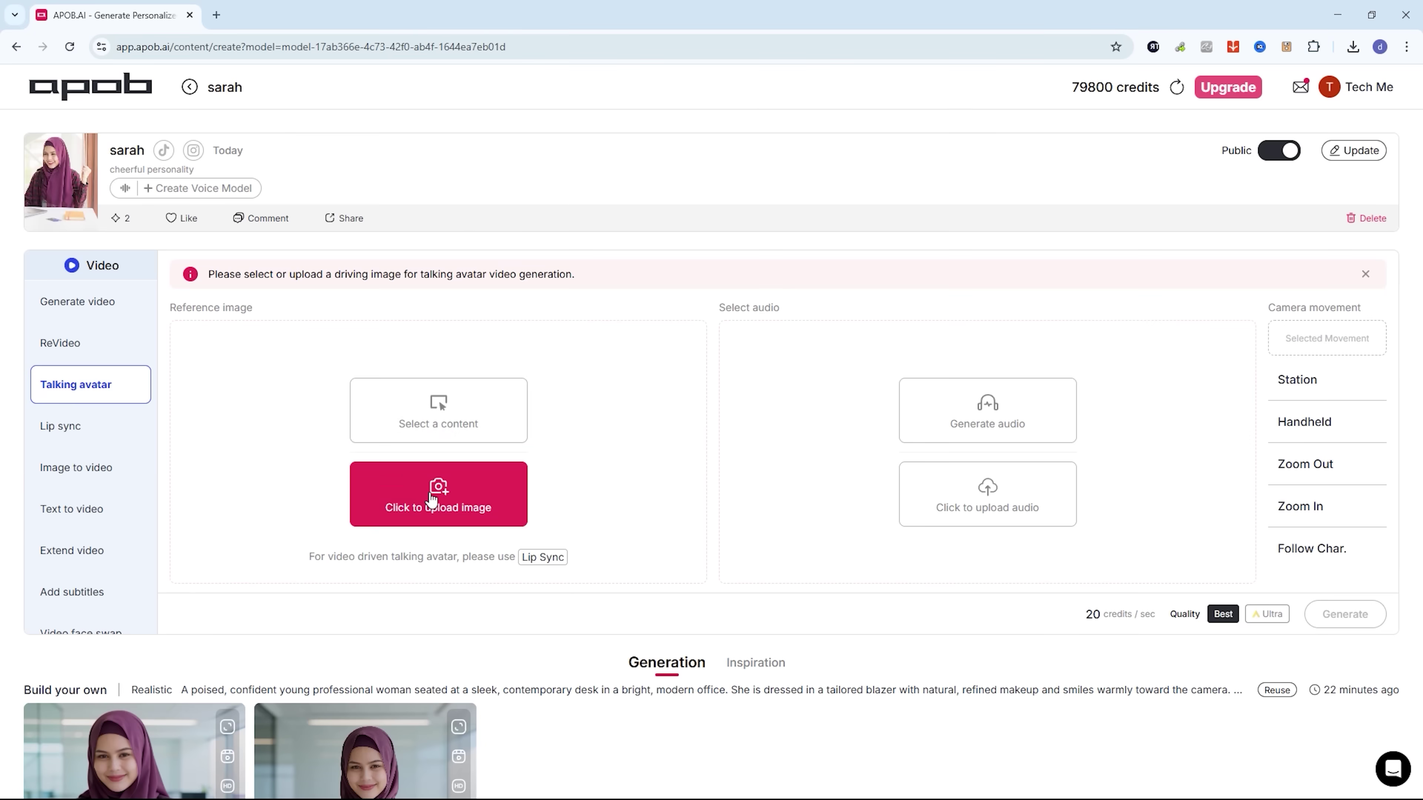
click(776, 582)
click(702, 445)
click(655, 661)
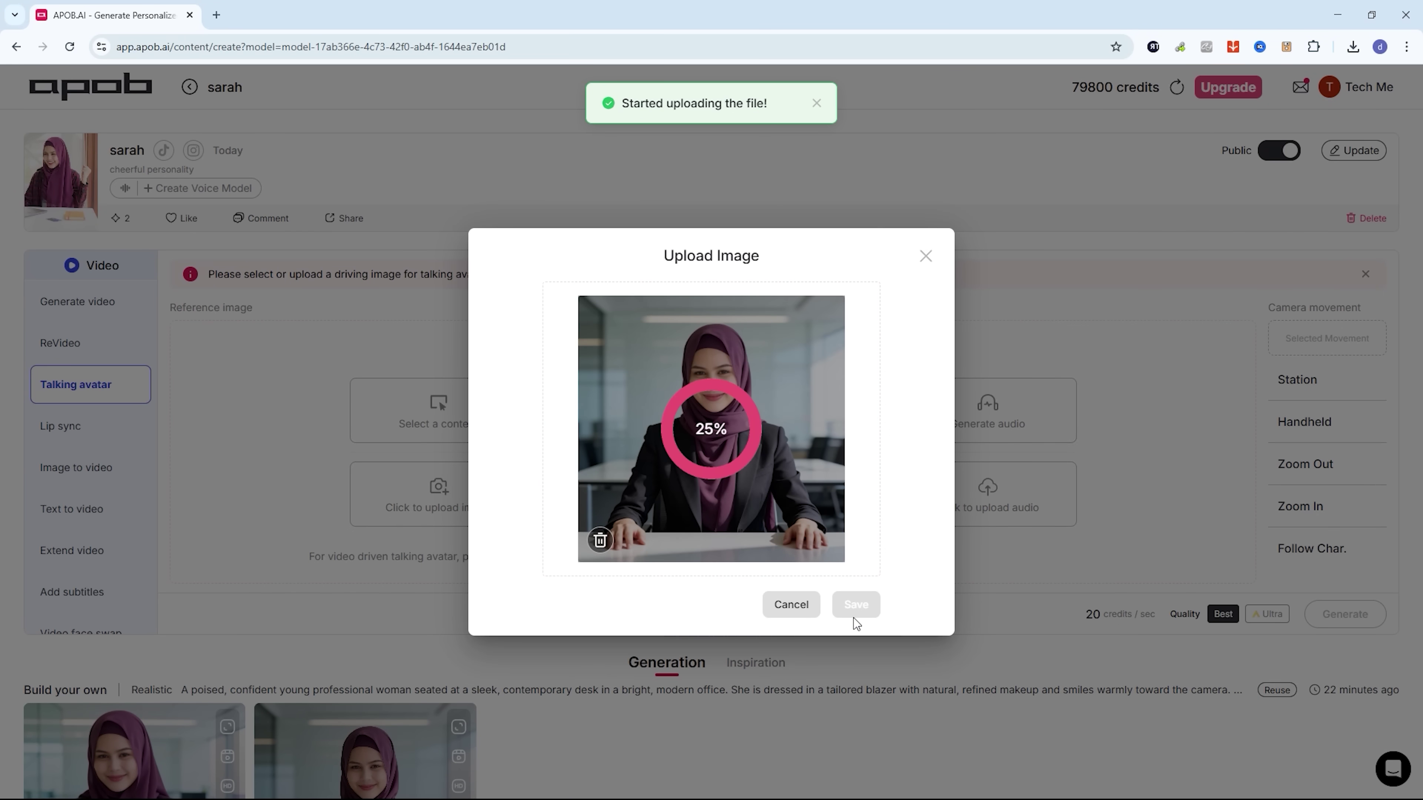
click(855, 606)
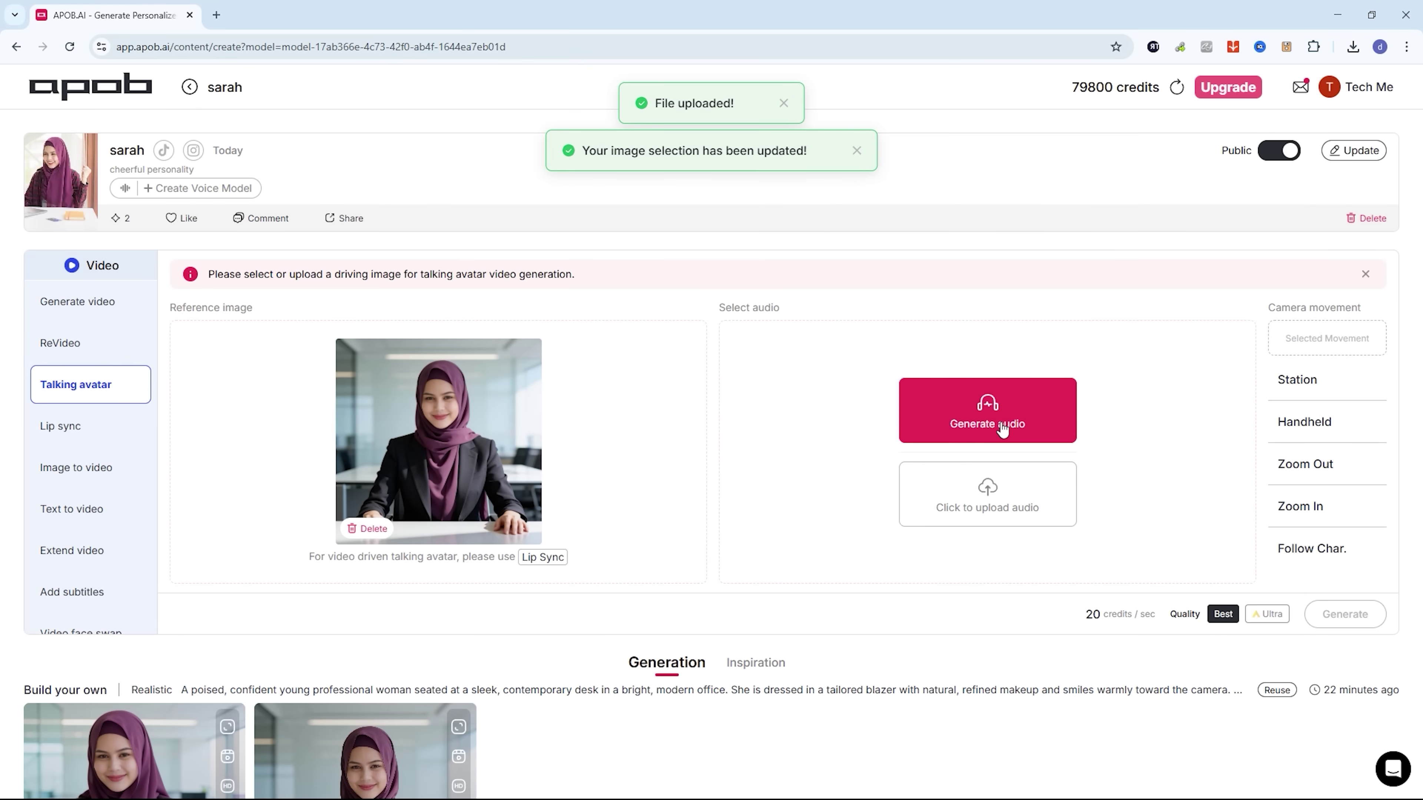
- Paste the 'The future of work is already here' script into the Generate audio Script box
click(976, 417)
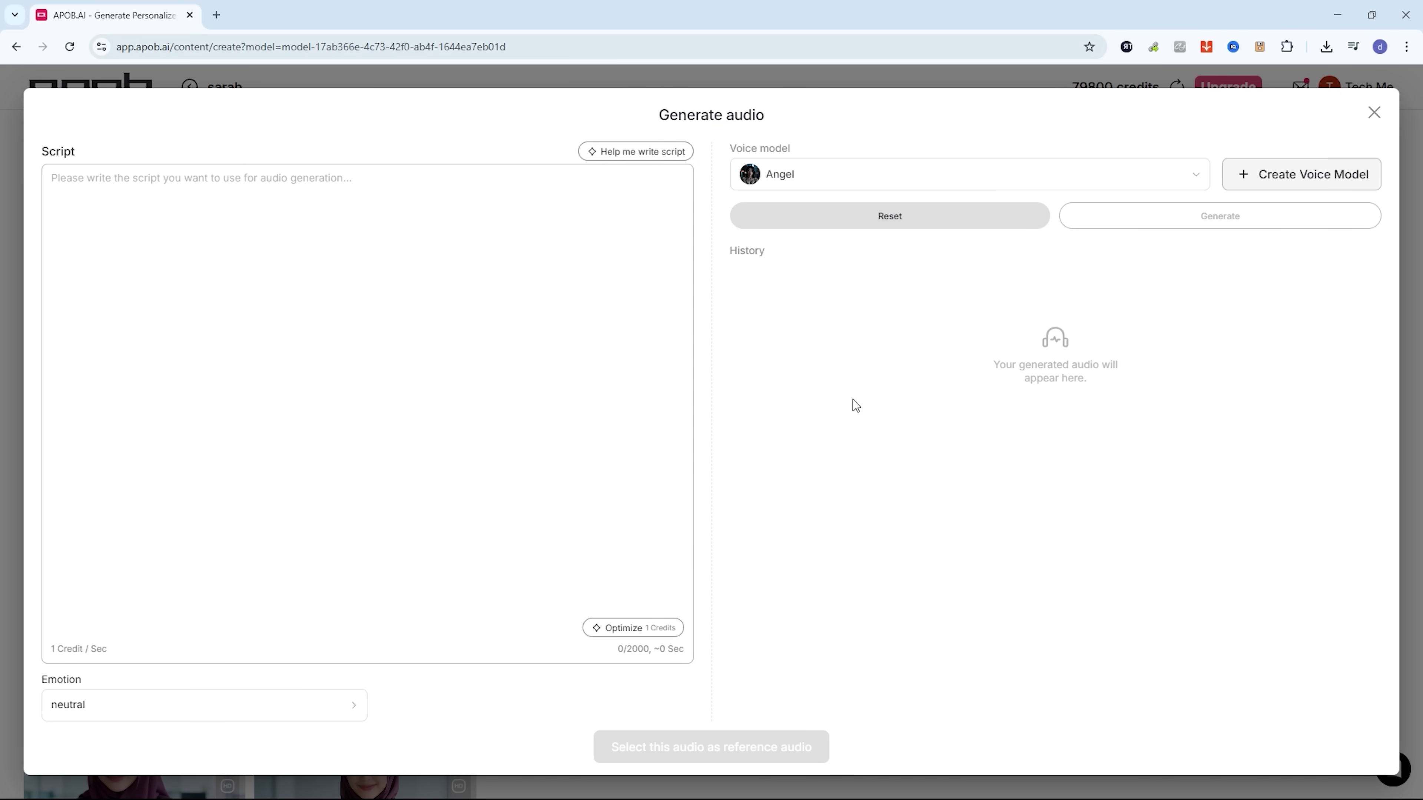
click(359, 392)
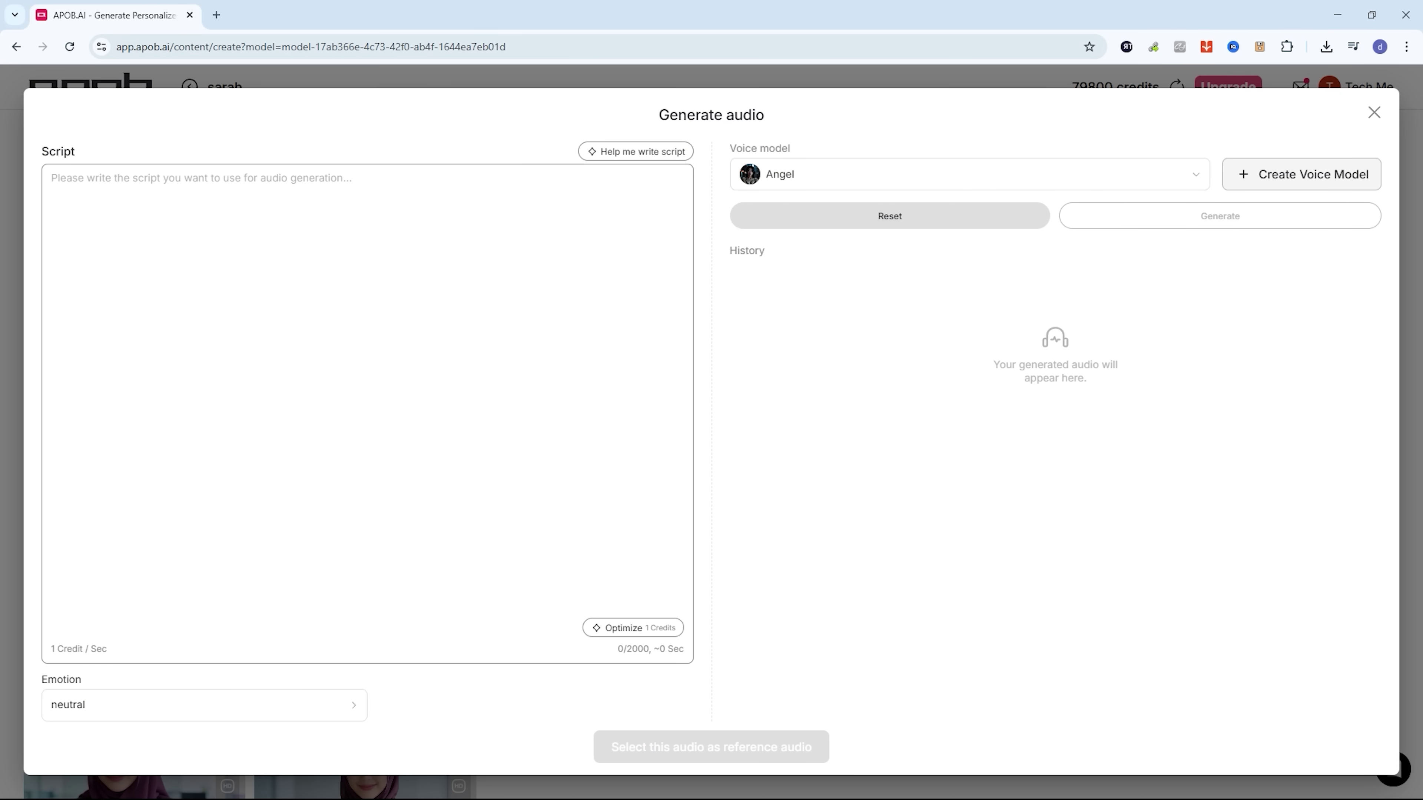
text(The future of work is already here. Artificial intelligence is redefining how businesses connect, create, and grow. From virtual presenters to fully automated video content, the possibilities are limitless—and it all starts with a single click.")
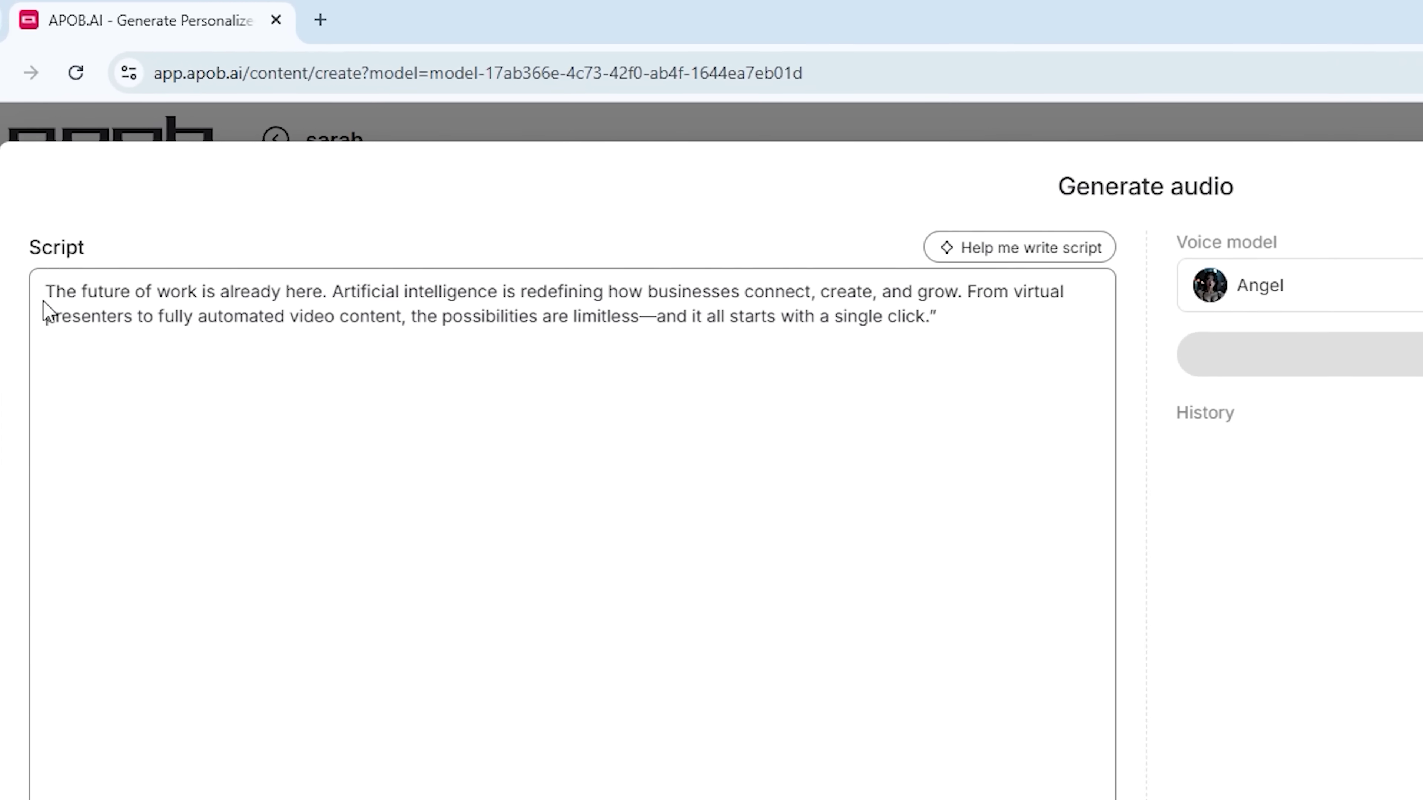
drag(52, 177, 141, 179)
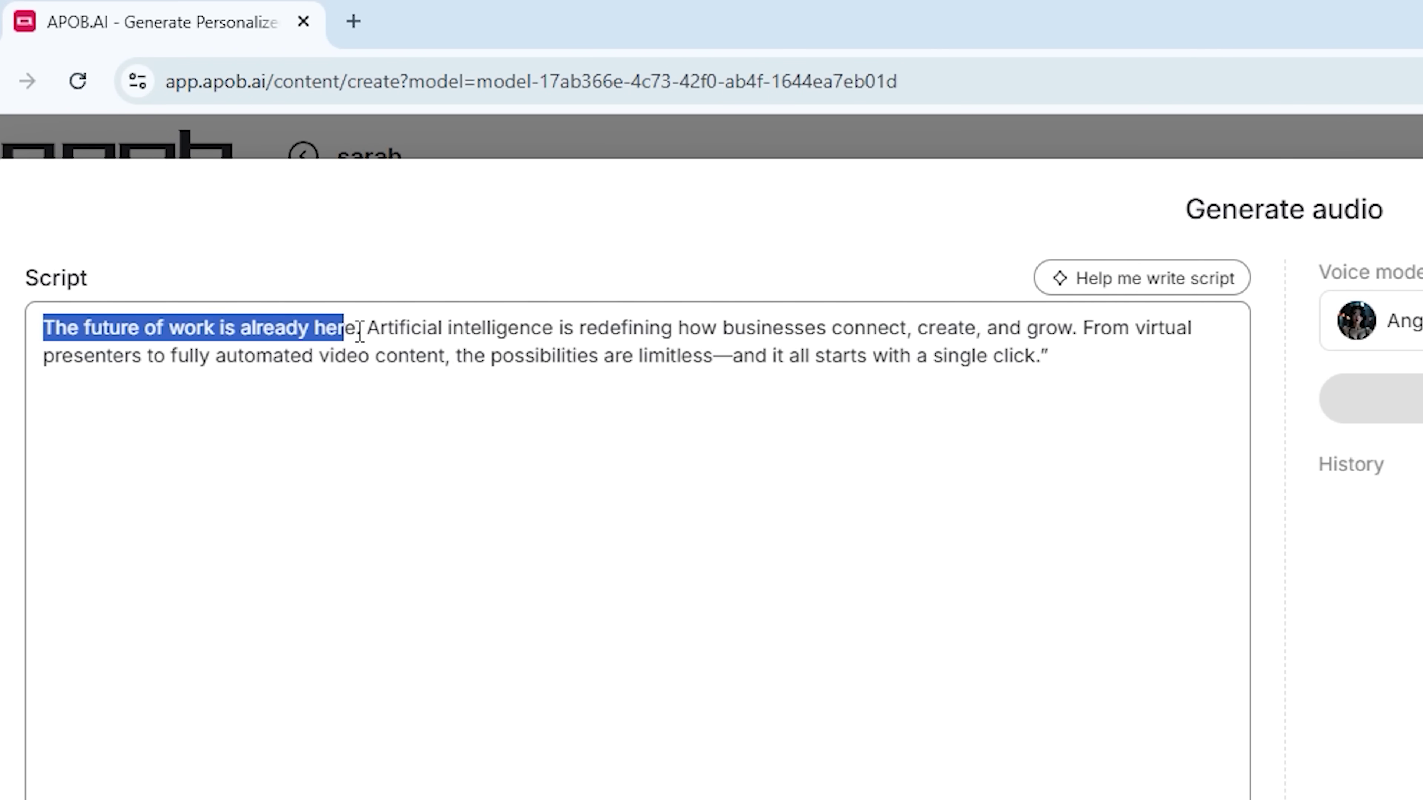
drag(361, 331, 1064, 330)
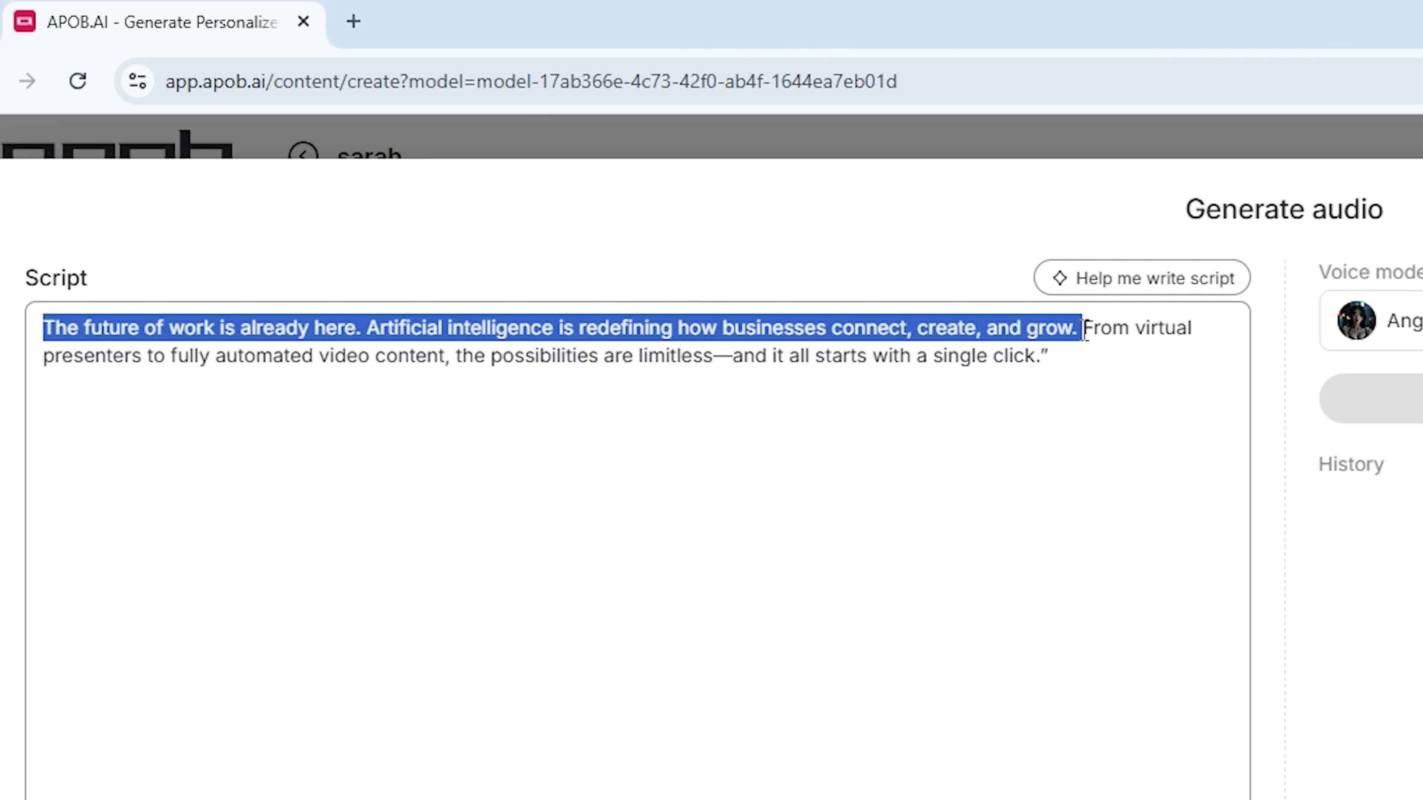
drag(1203, 330, 980, 367)
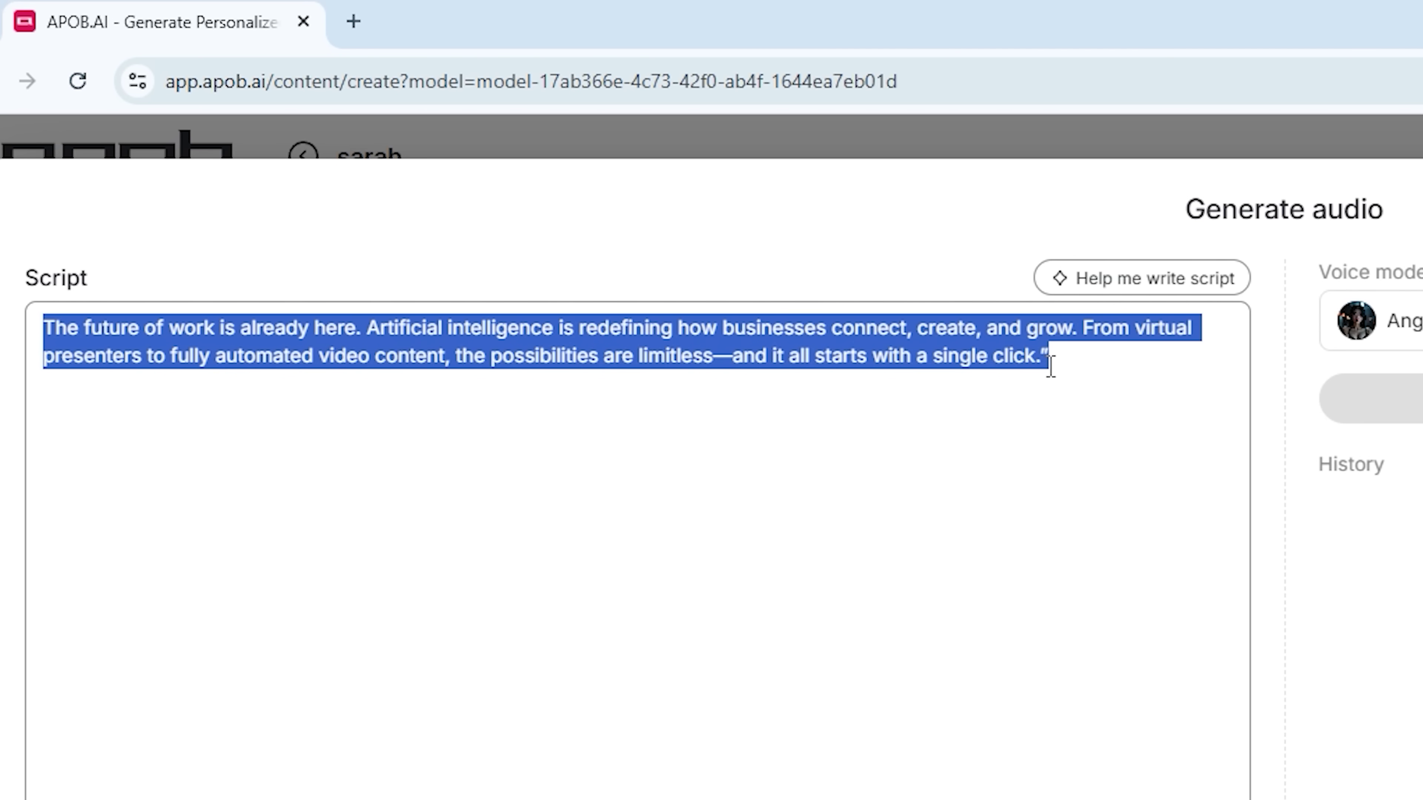
- Filter voice models to Female and English, and choose the Sarah voice
click(1372, 321)
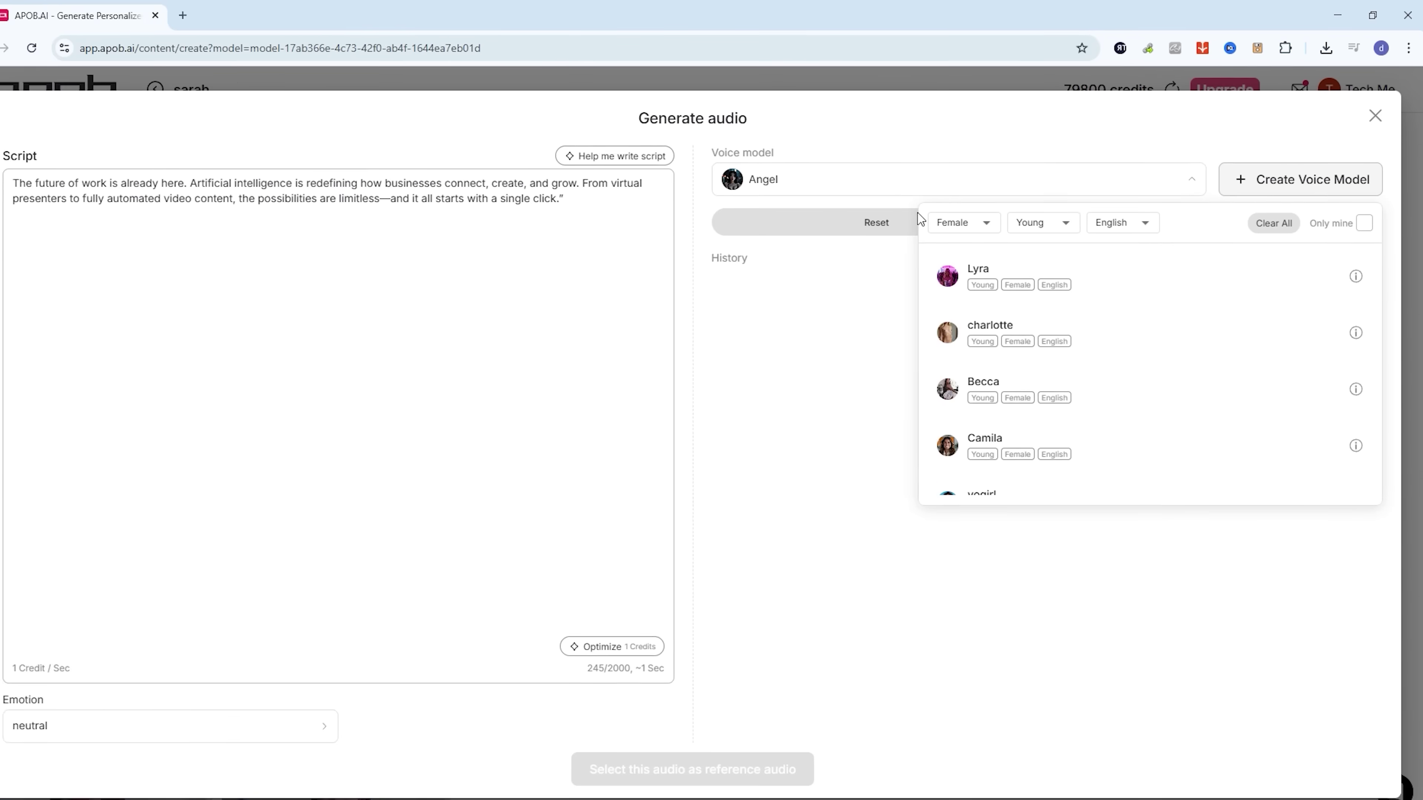
click(975, 215)
click(983, 293)
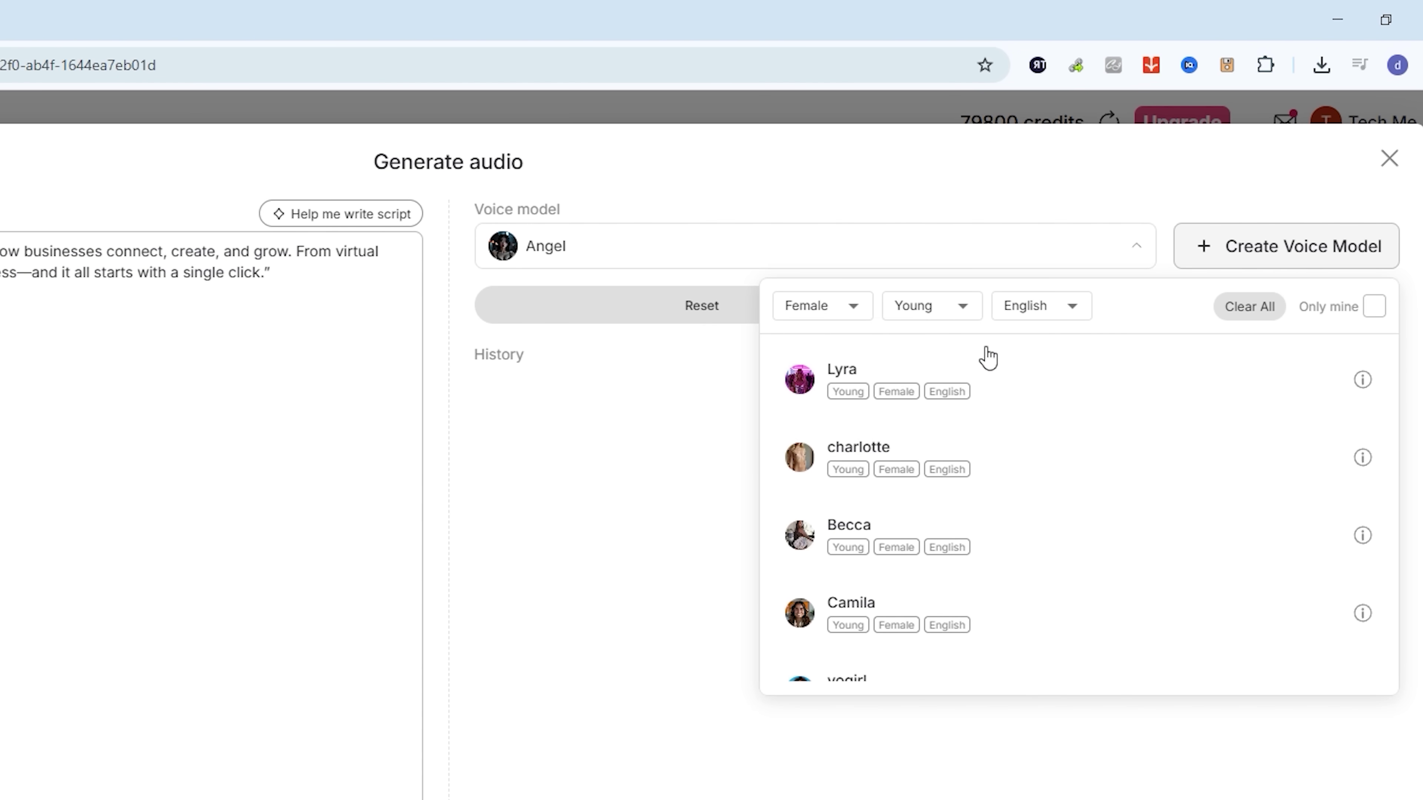
click(1037, 305)
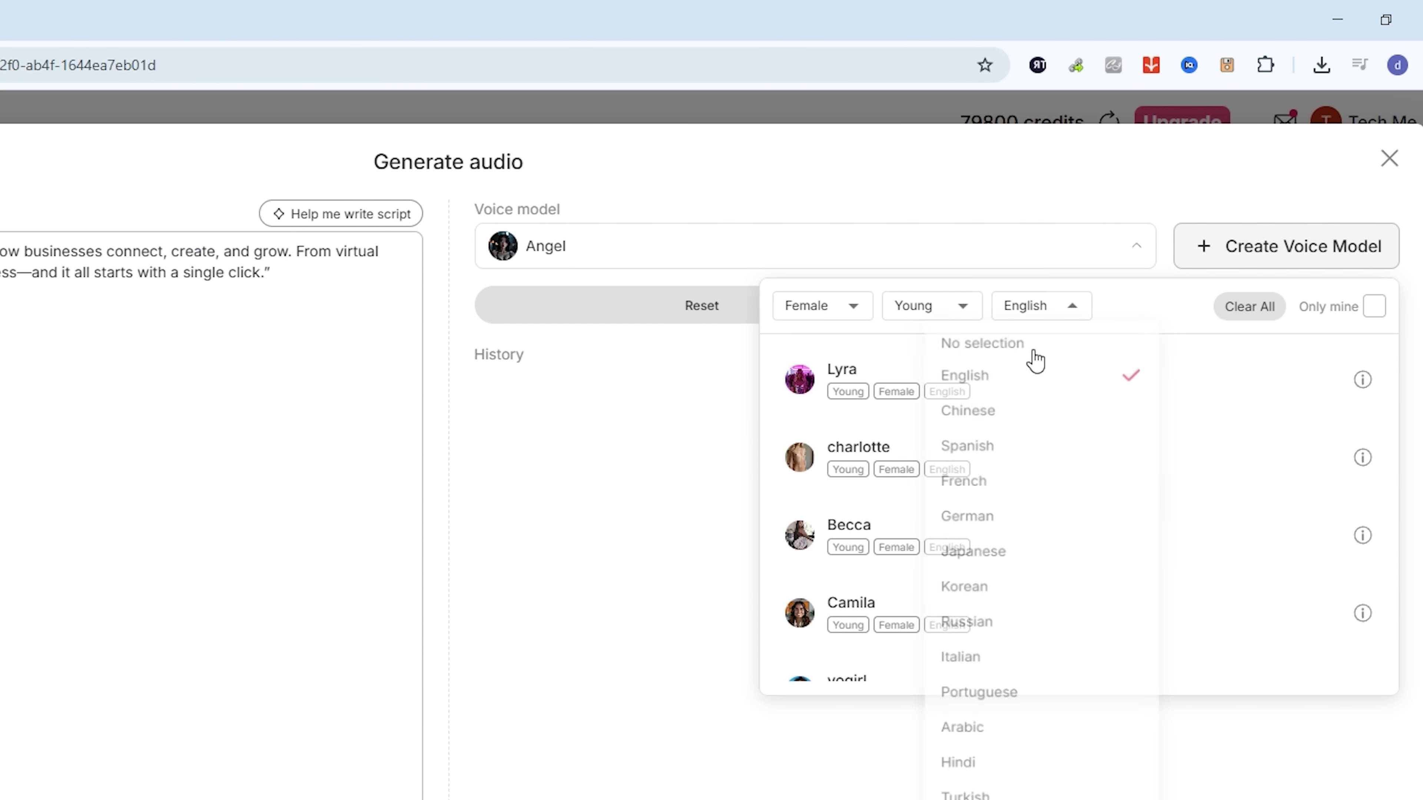
click(997, 400)
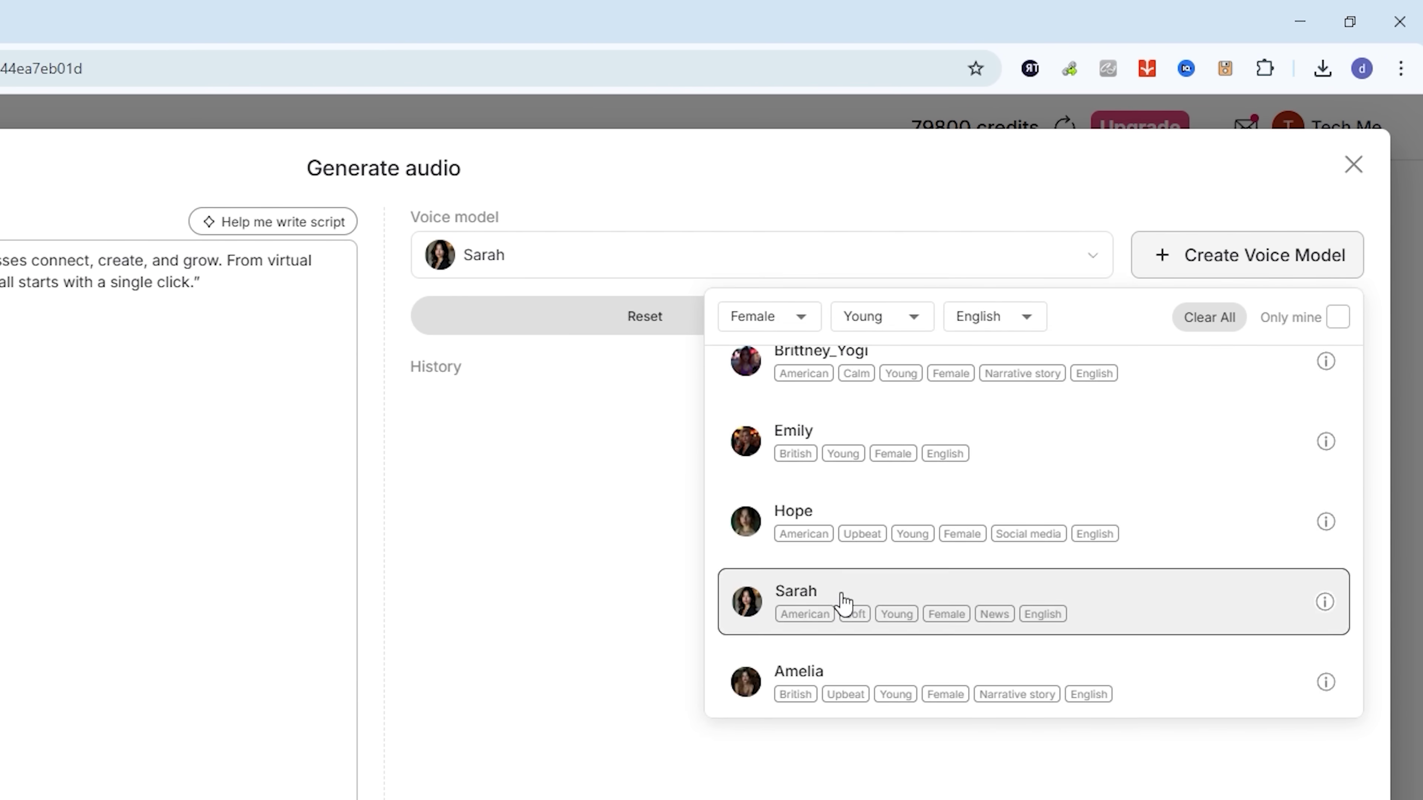
click(843, 603)
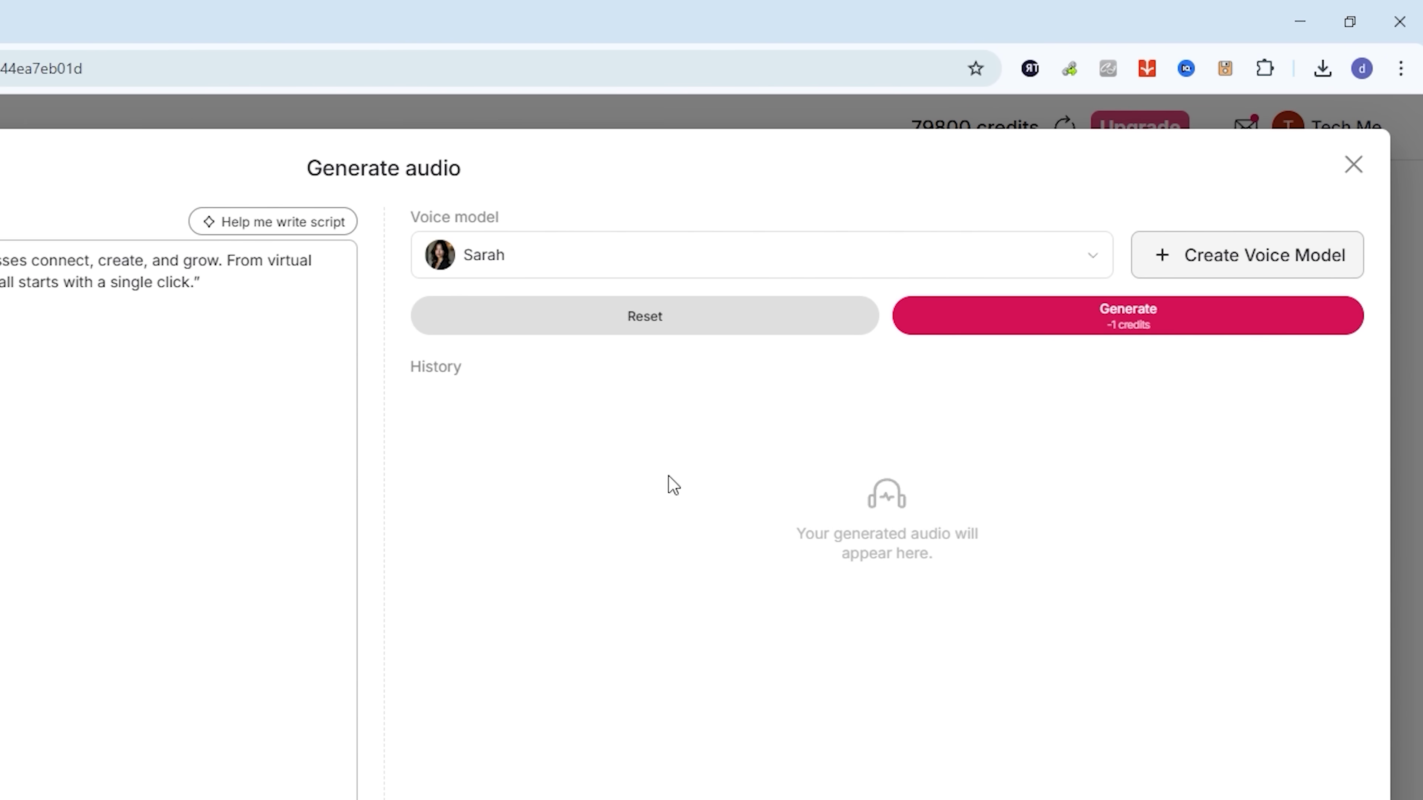
- Generate the script audio, play it back, and select it as the avatar's reference audio
click(1220, 224)
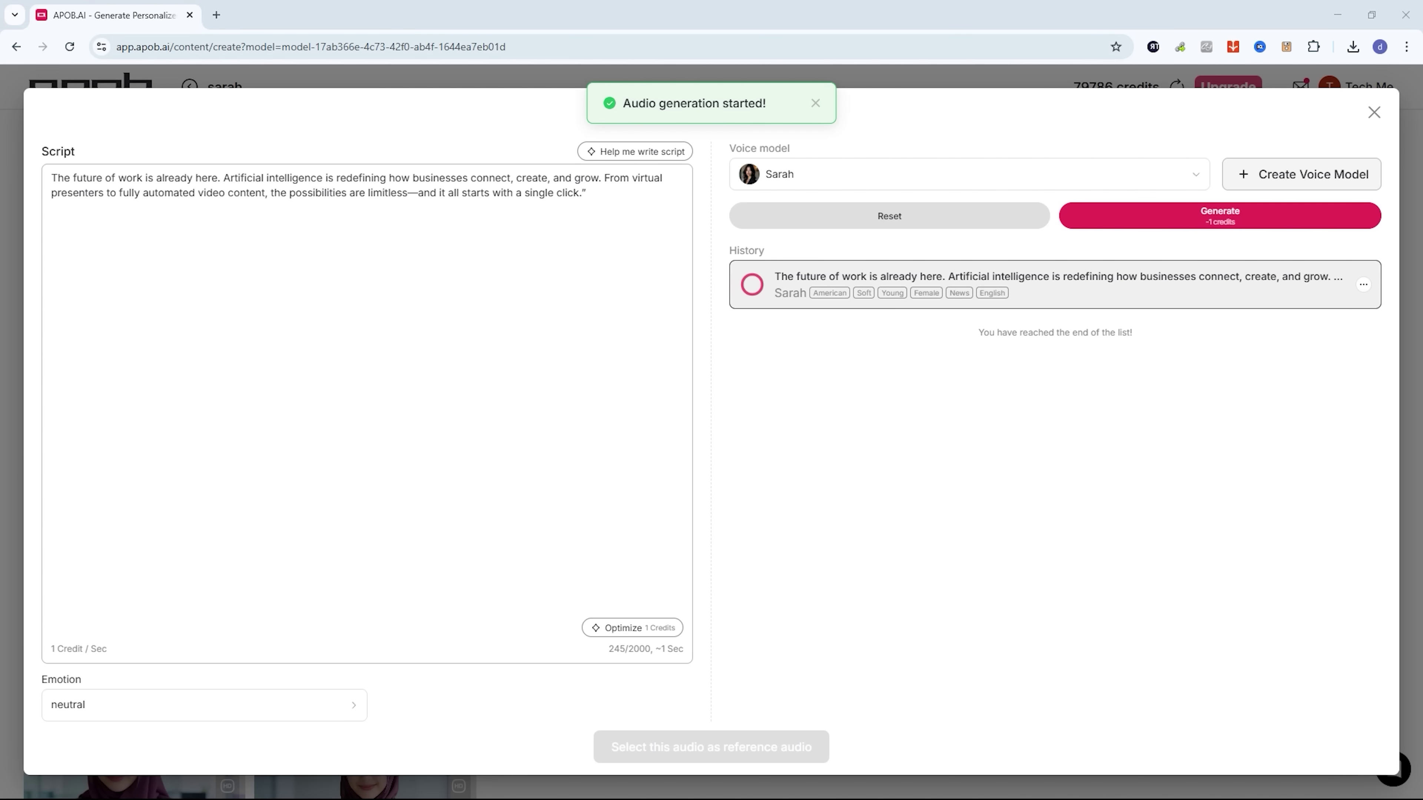
click(756, 287)
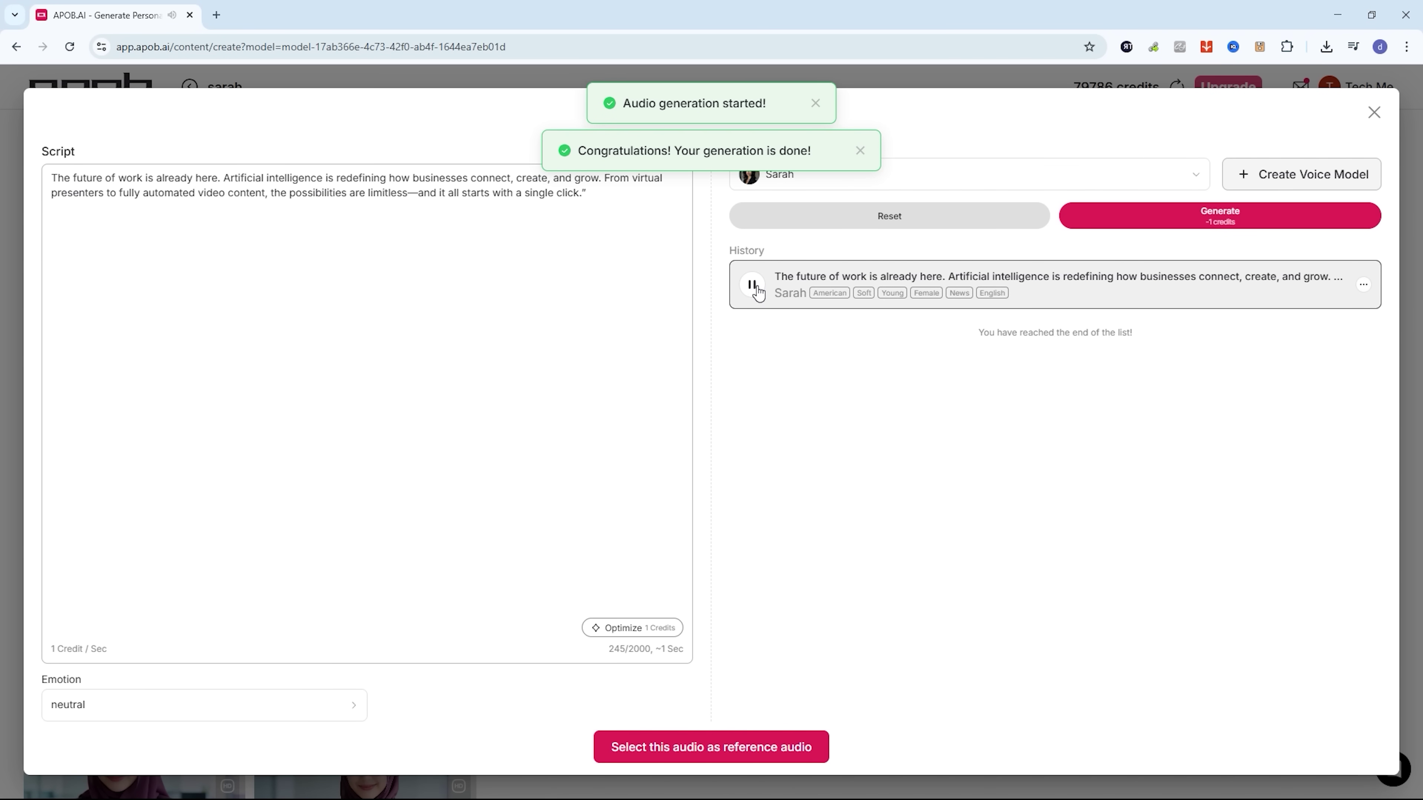
click(752, 286)
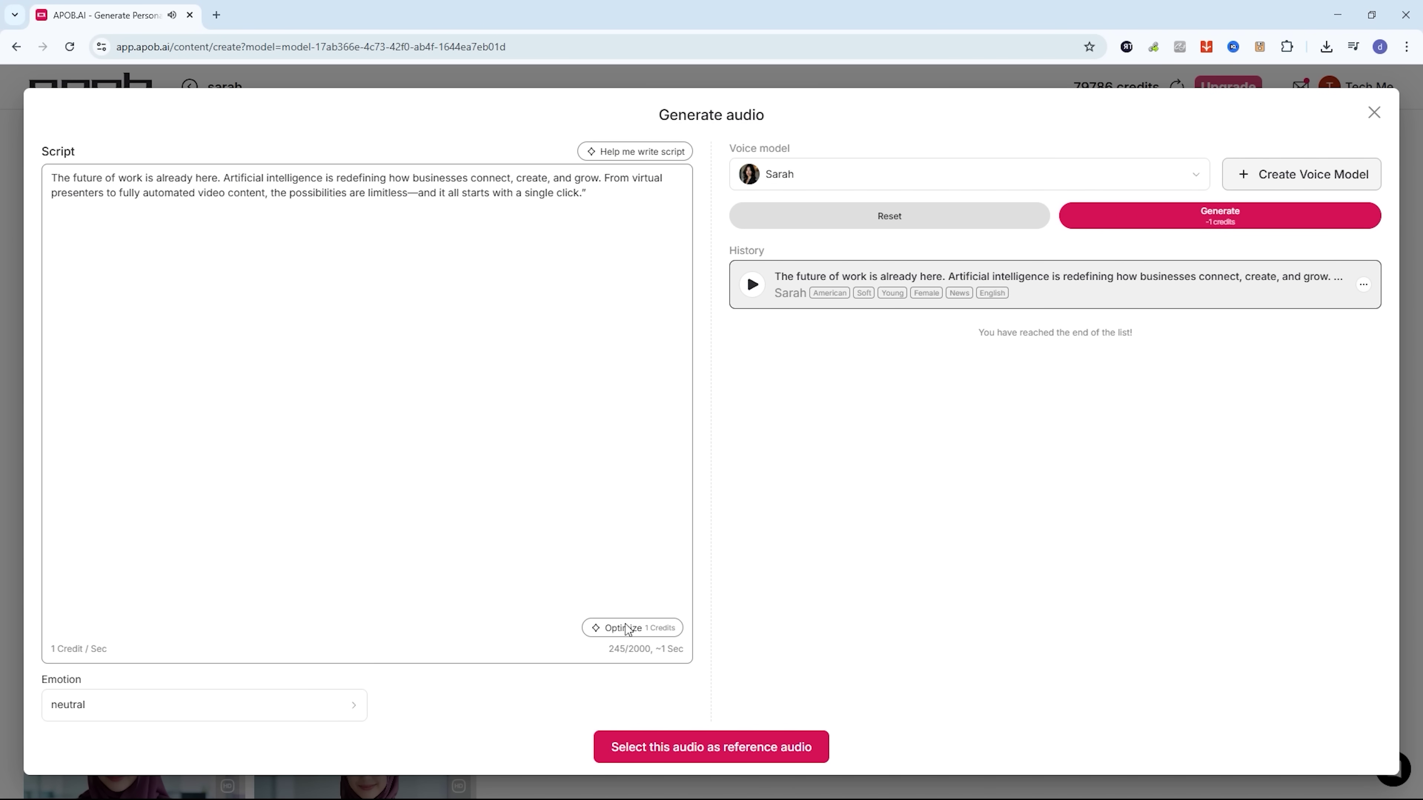
click(754, 741)
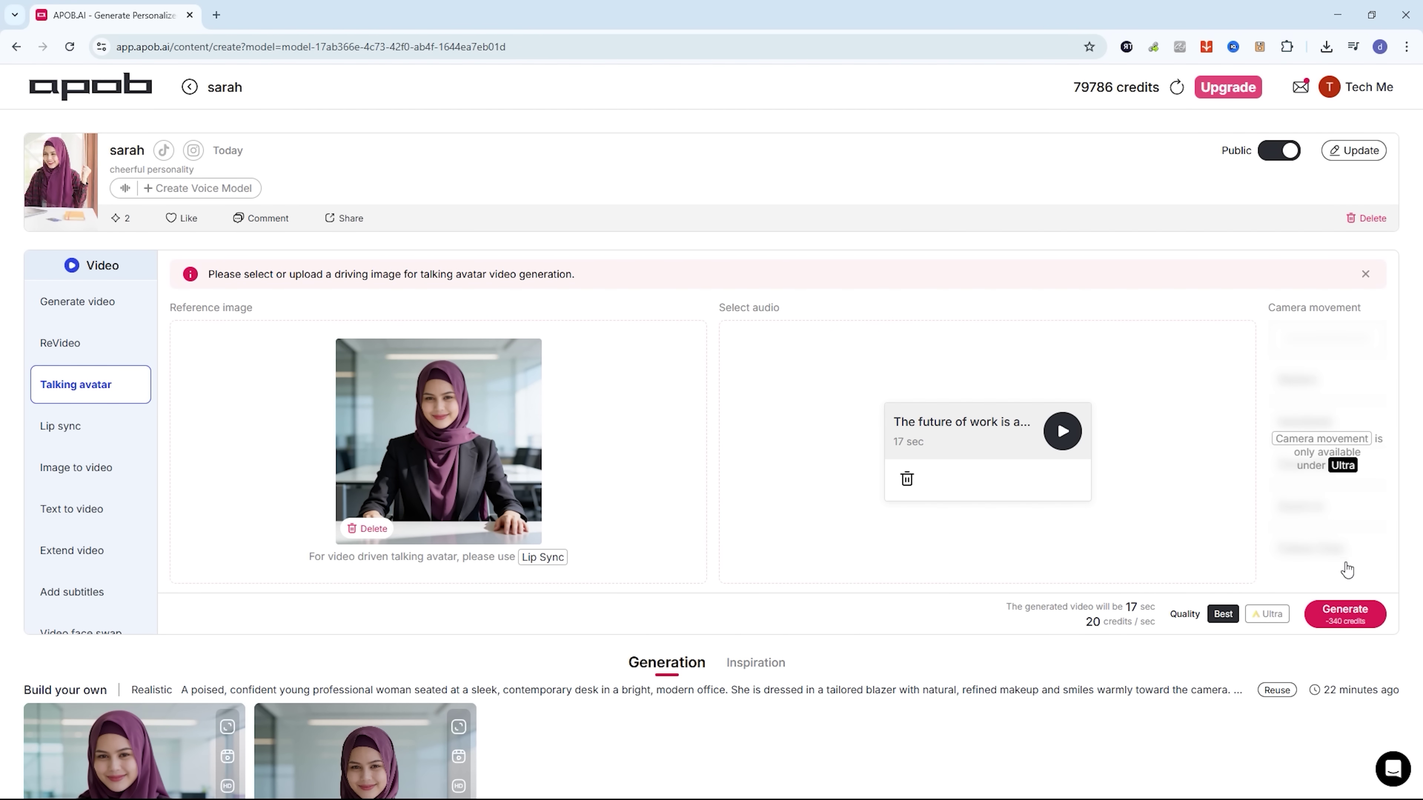
- Add the Zoom Out camera move, adjust video quality, and generate the 17-second avatar video
click(1323, 437)
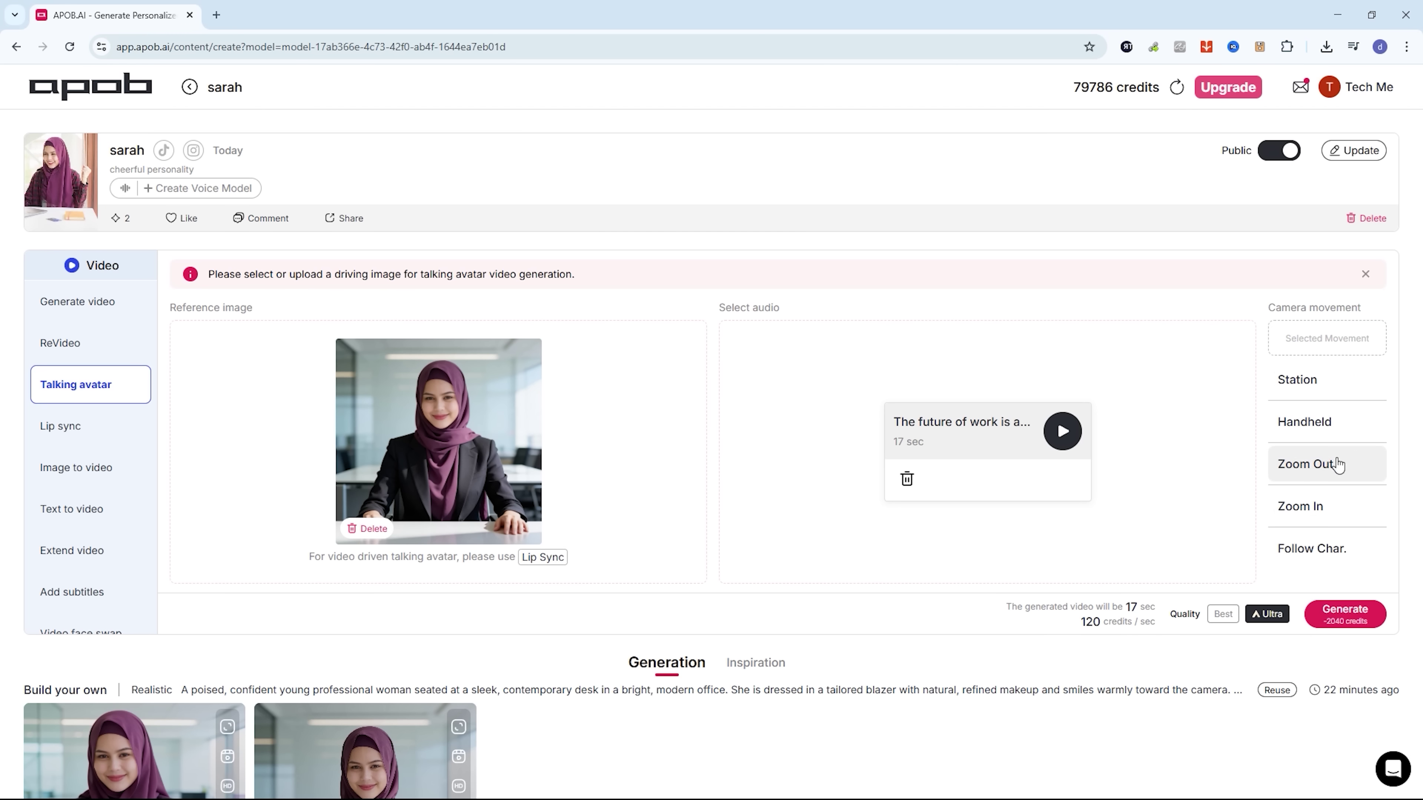
click(1319, 478)
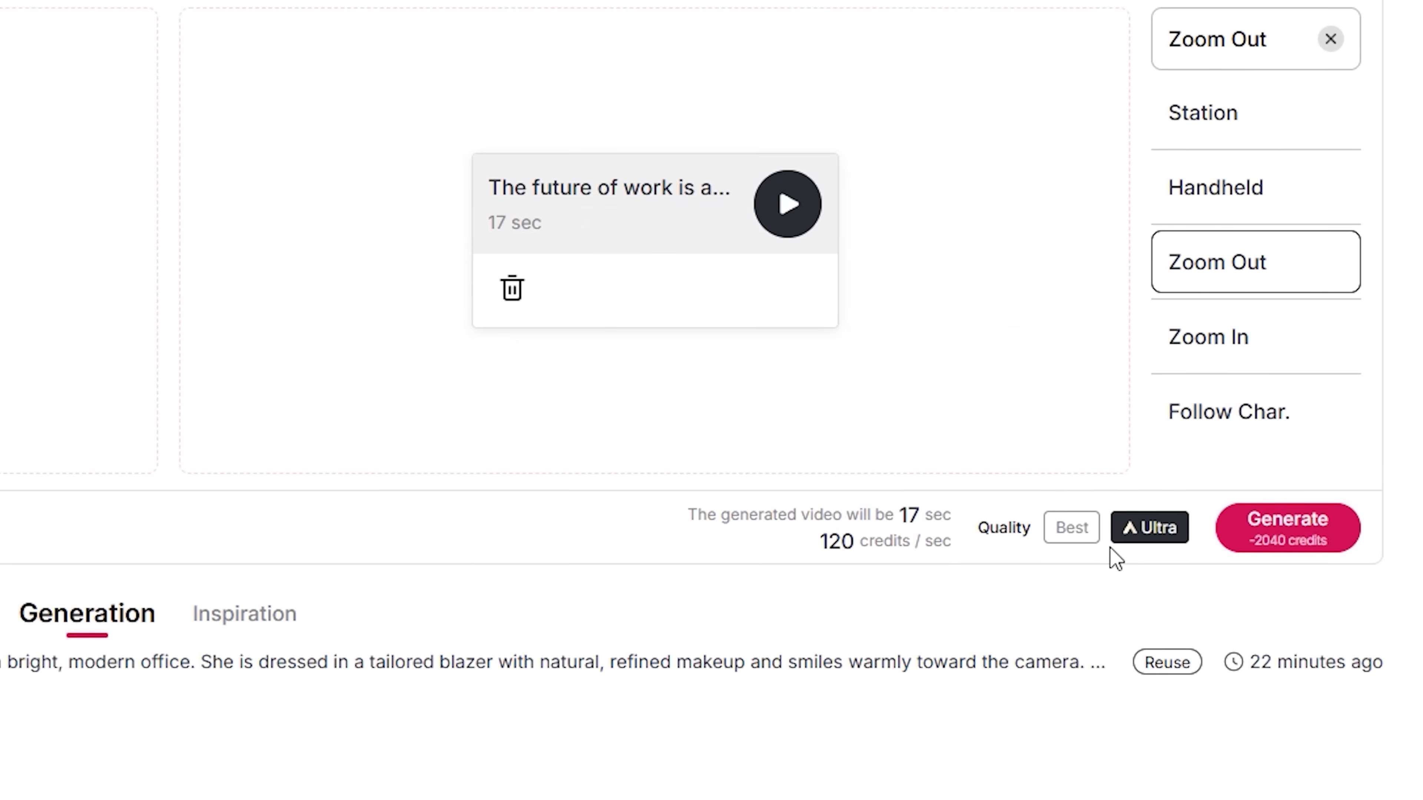
click(1229, 616)
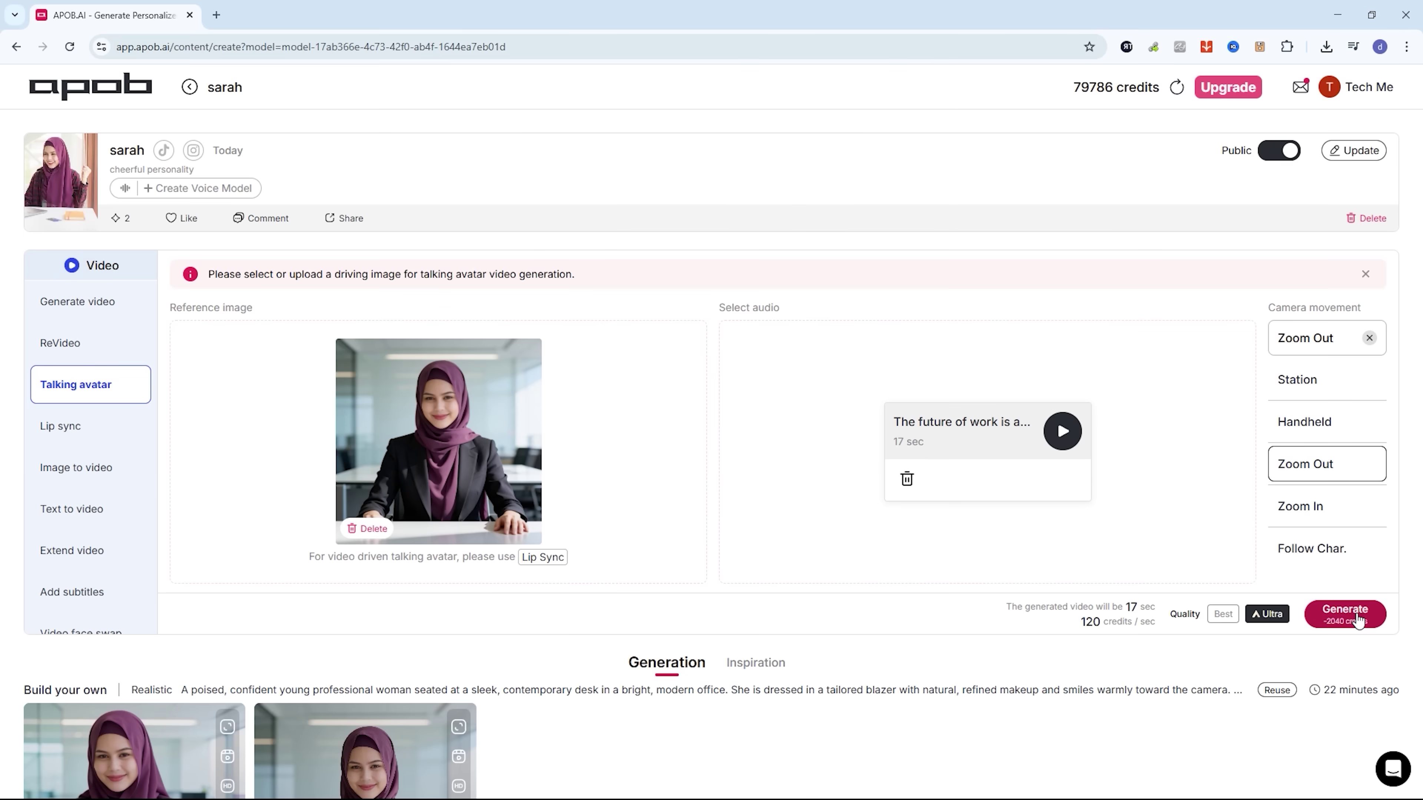
click(1288, 527)
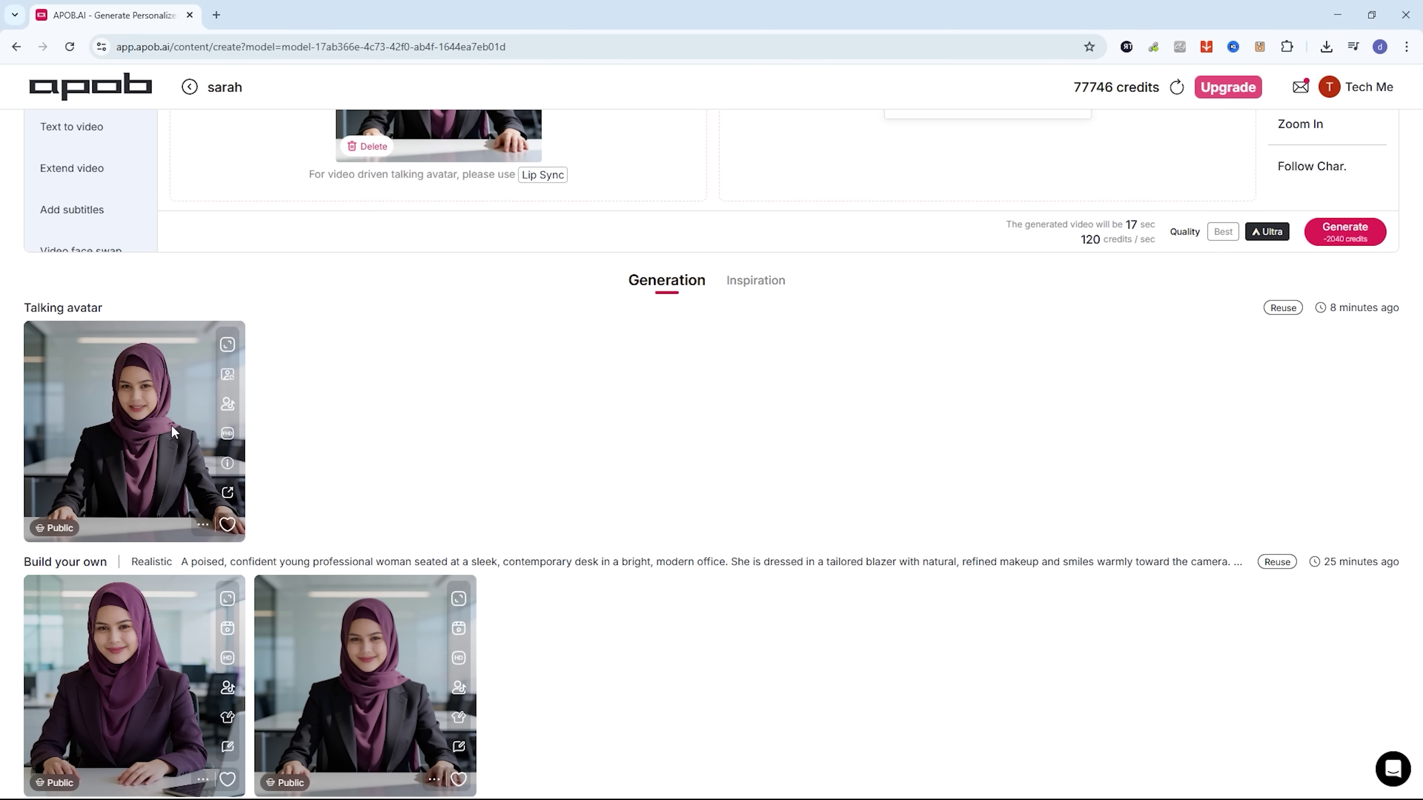
- Preview sarah's finished talking-avatar video, then download it from the card's options menu
click(158, 427)
click(206, 527)
click(203, 525)
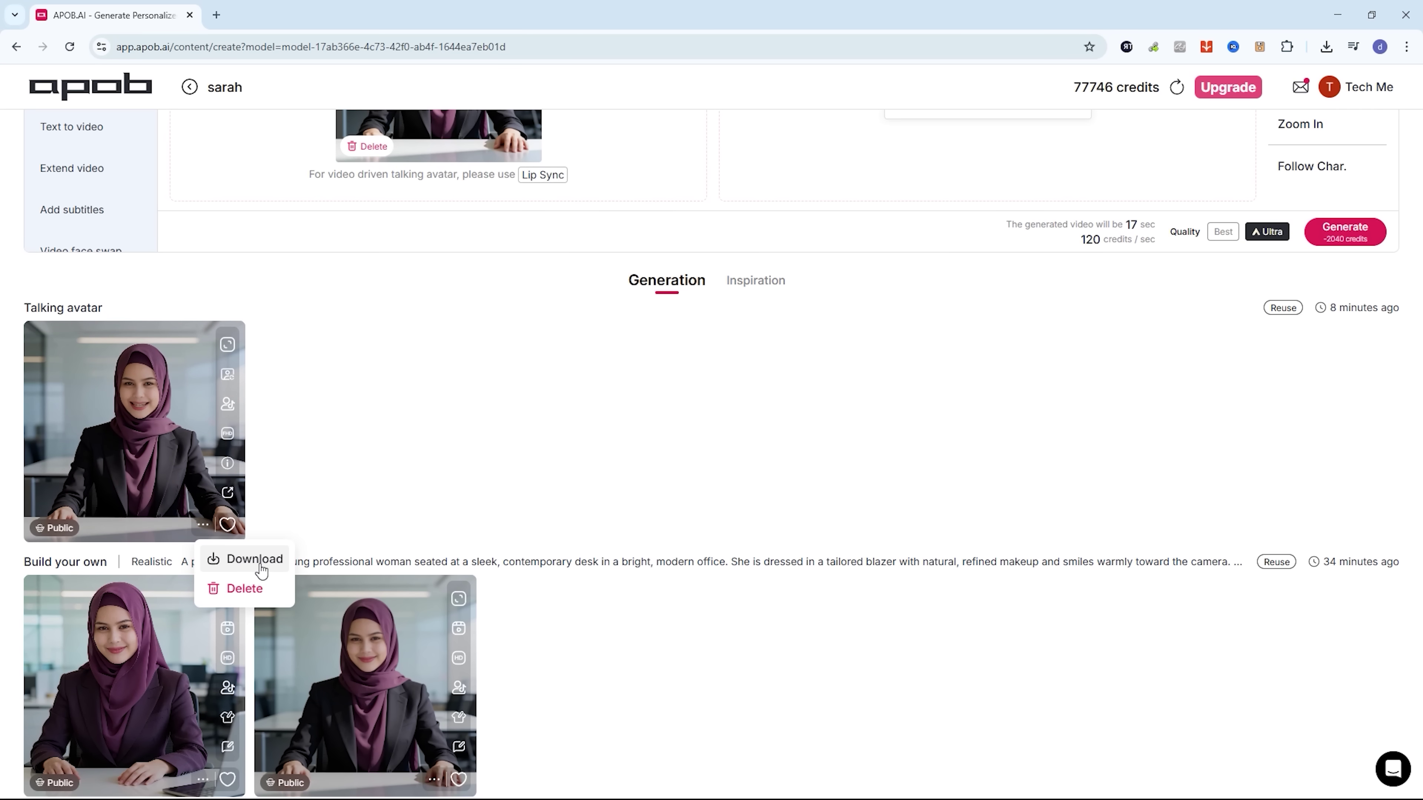
click(244, 560)
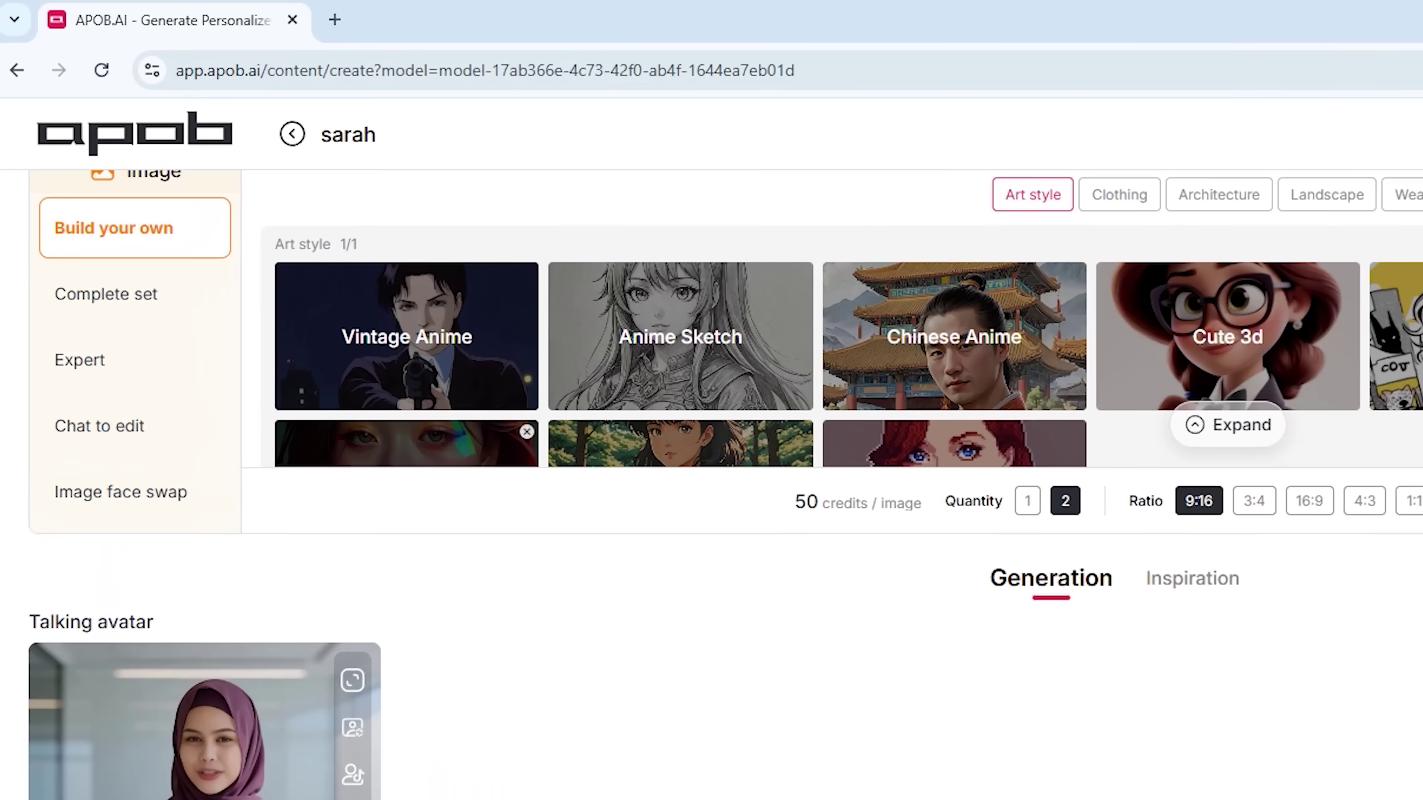
- Open the ReVideo tool from the Video menu and view its ReMotion mode
scroll(137, 686, up, 5)
scroll(95, 527, up, 5)
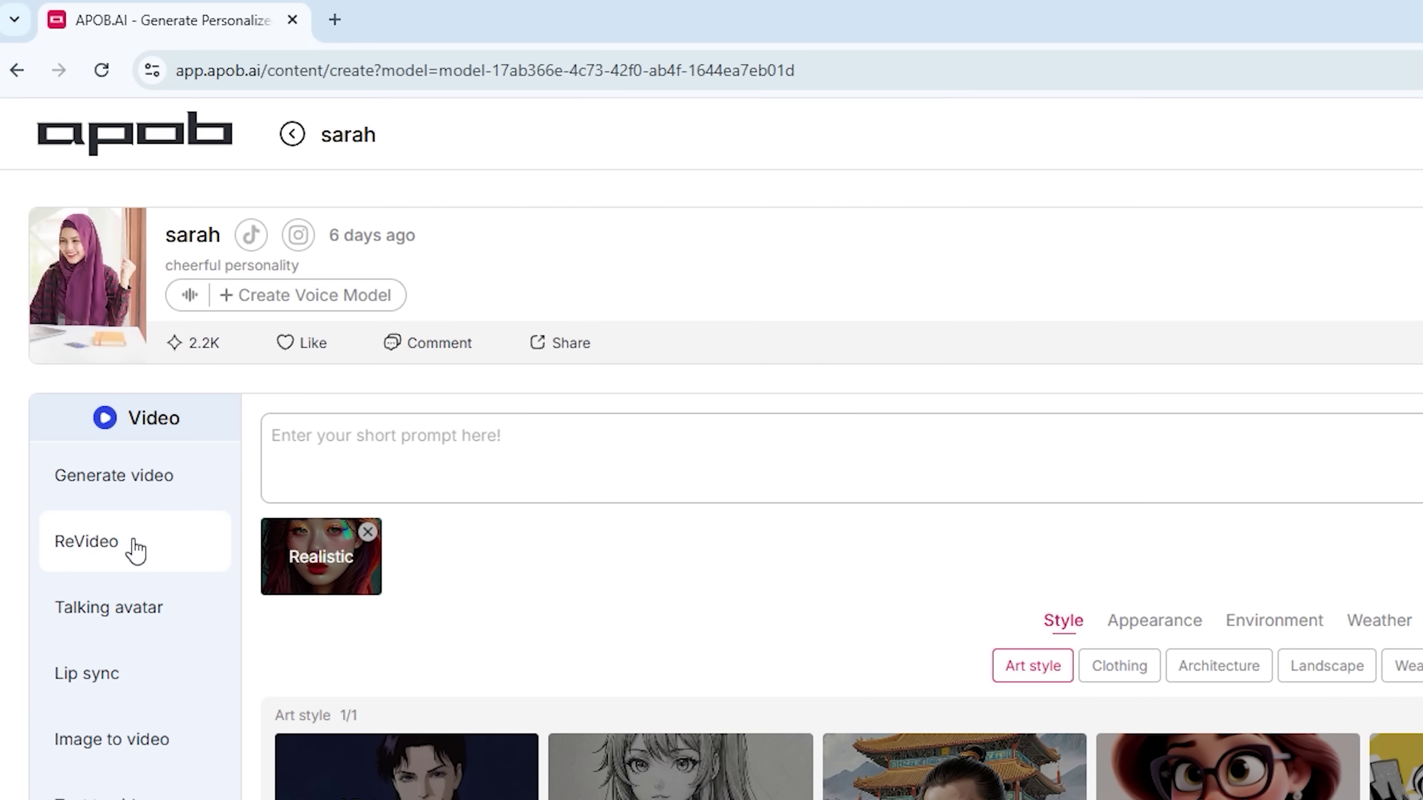
click(109, 549)
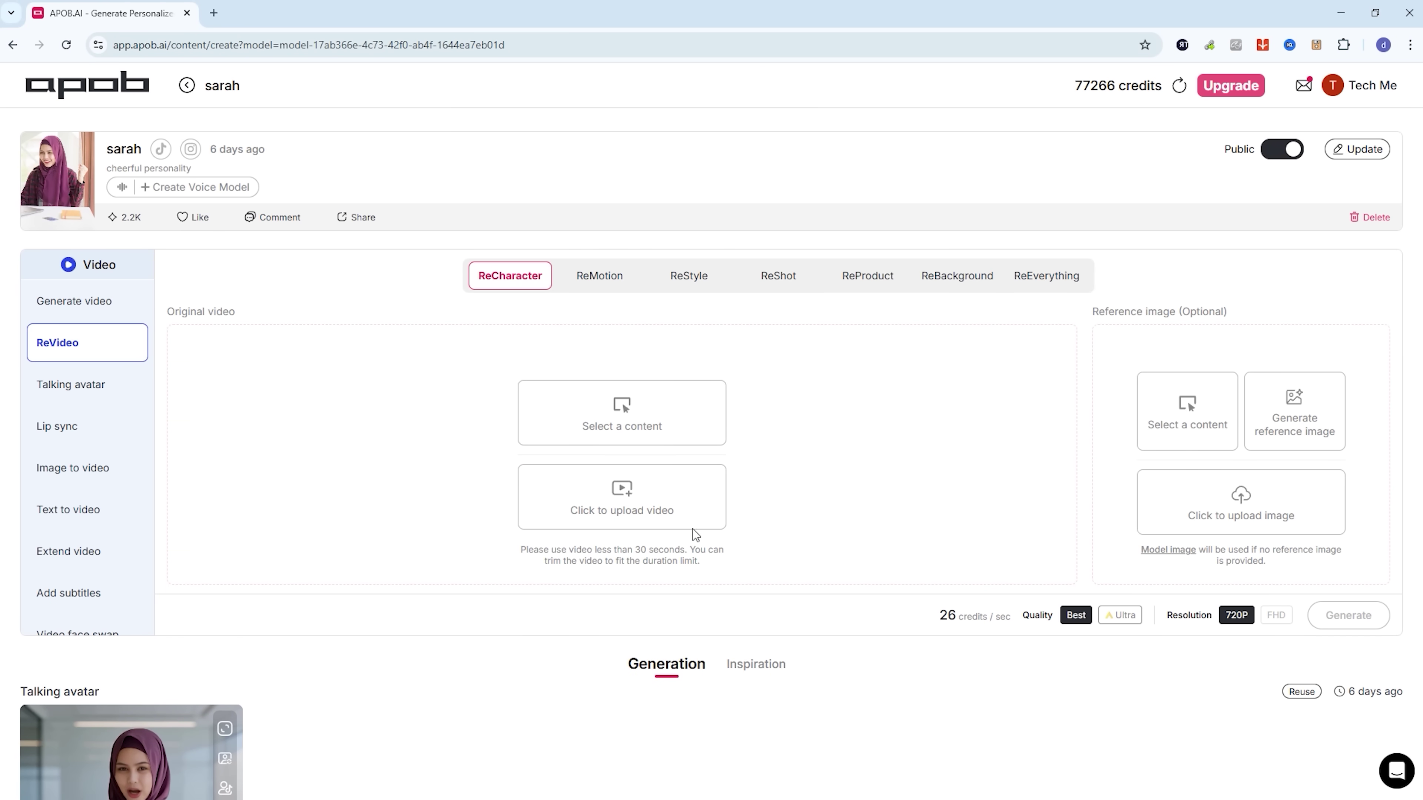
click(612, 278)
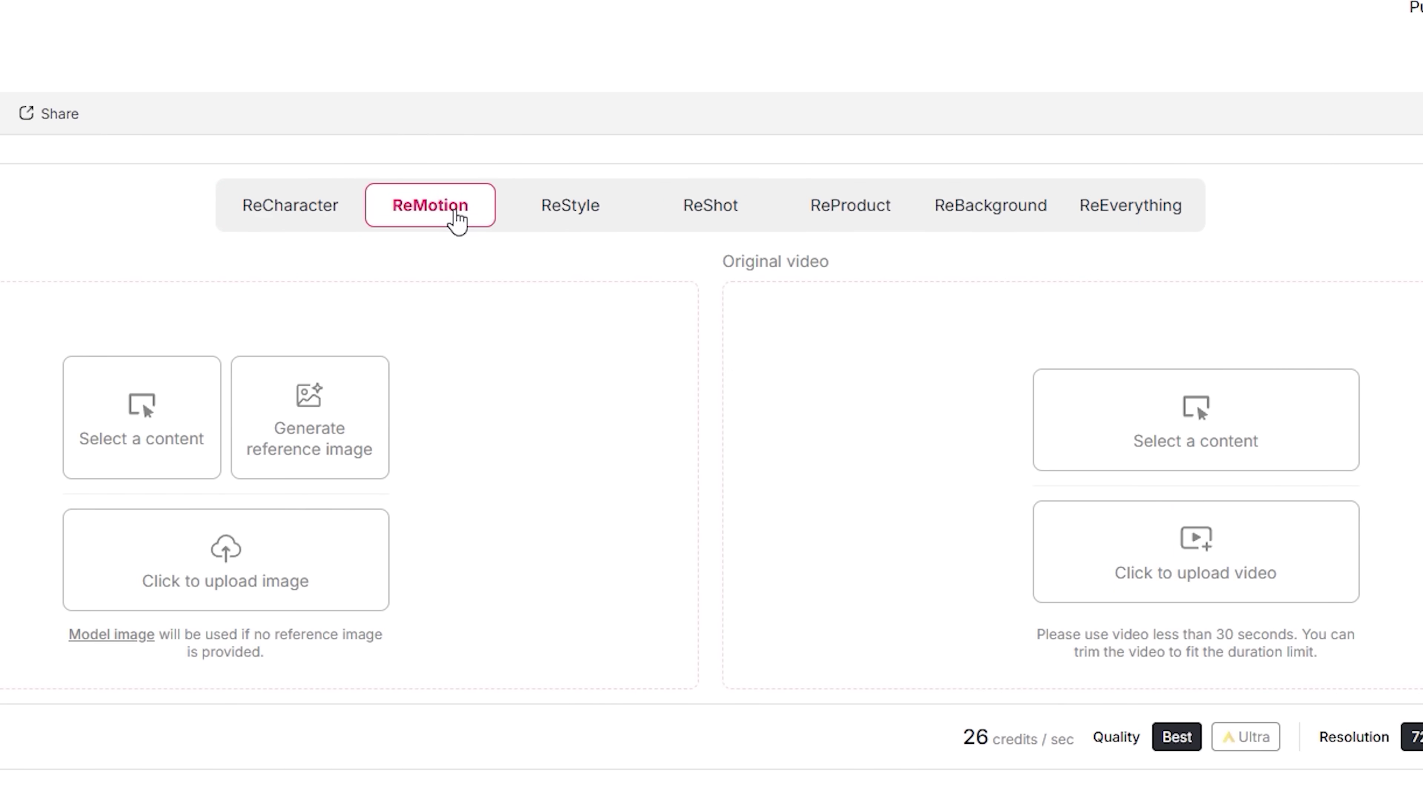
- Browse the ReStyle, ReShot, ReProduct, ReBackground and ReEverything modes
click(587, 216)
click(704, 215)
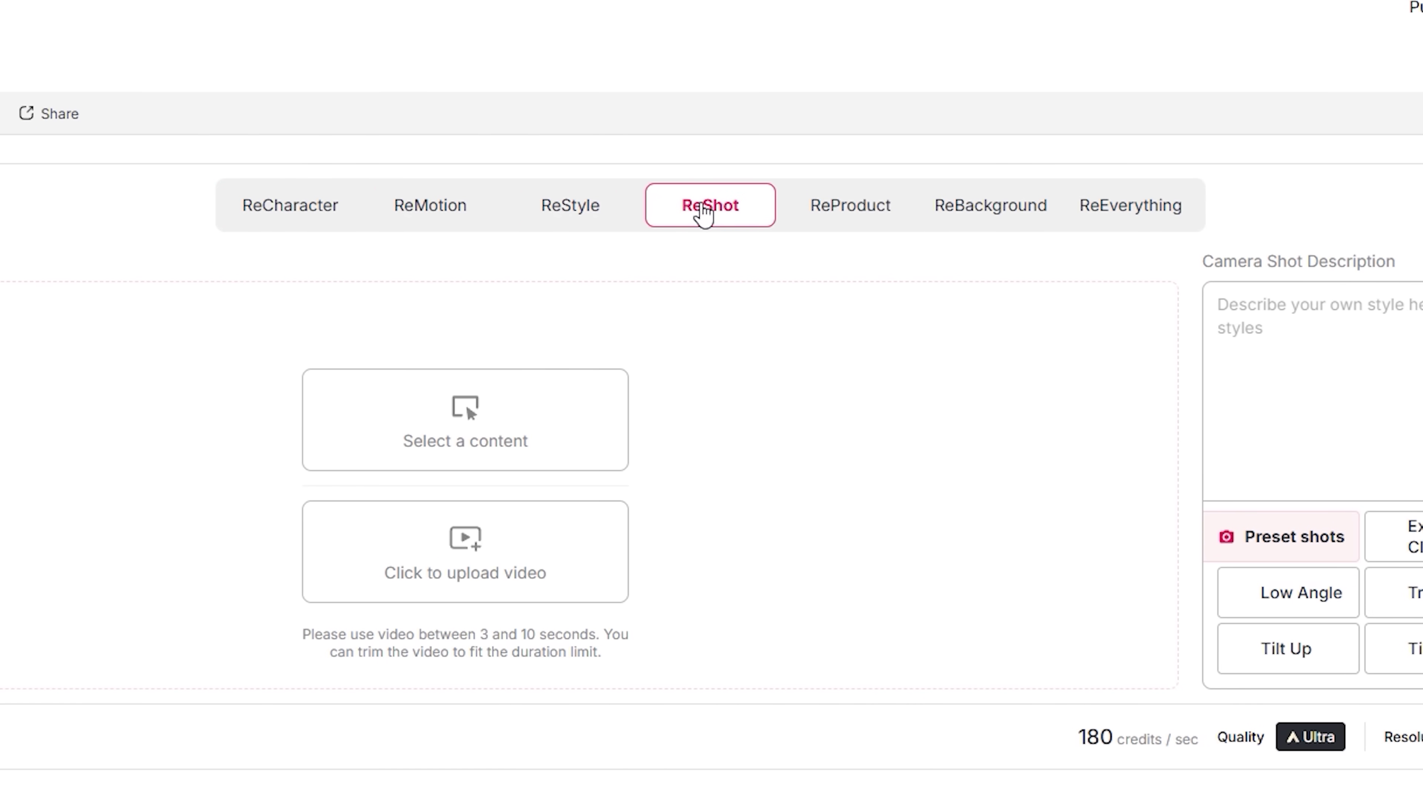
click(843, 215)
click(1021, 215)
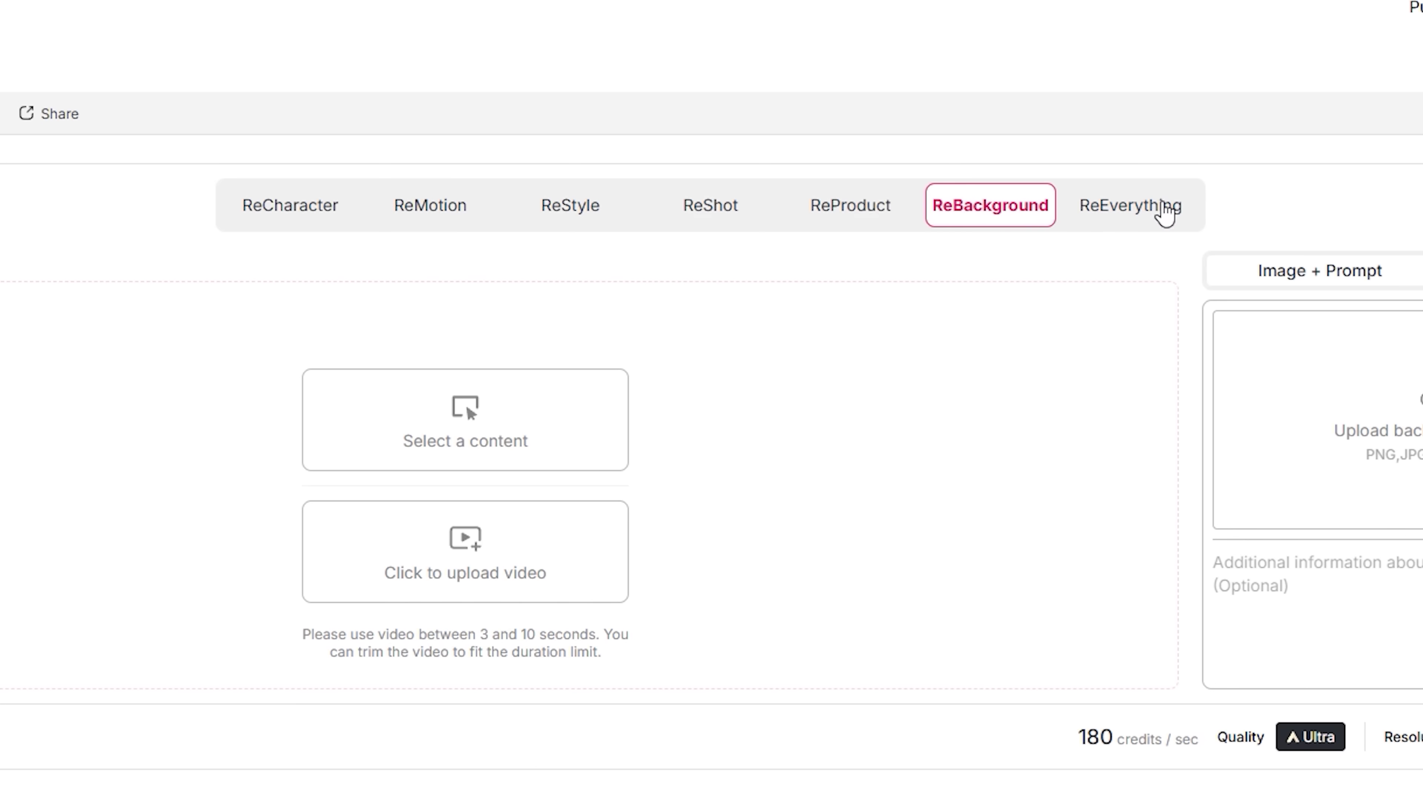
click(1164, 214)
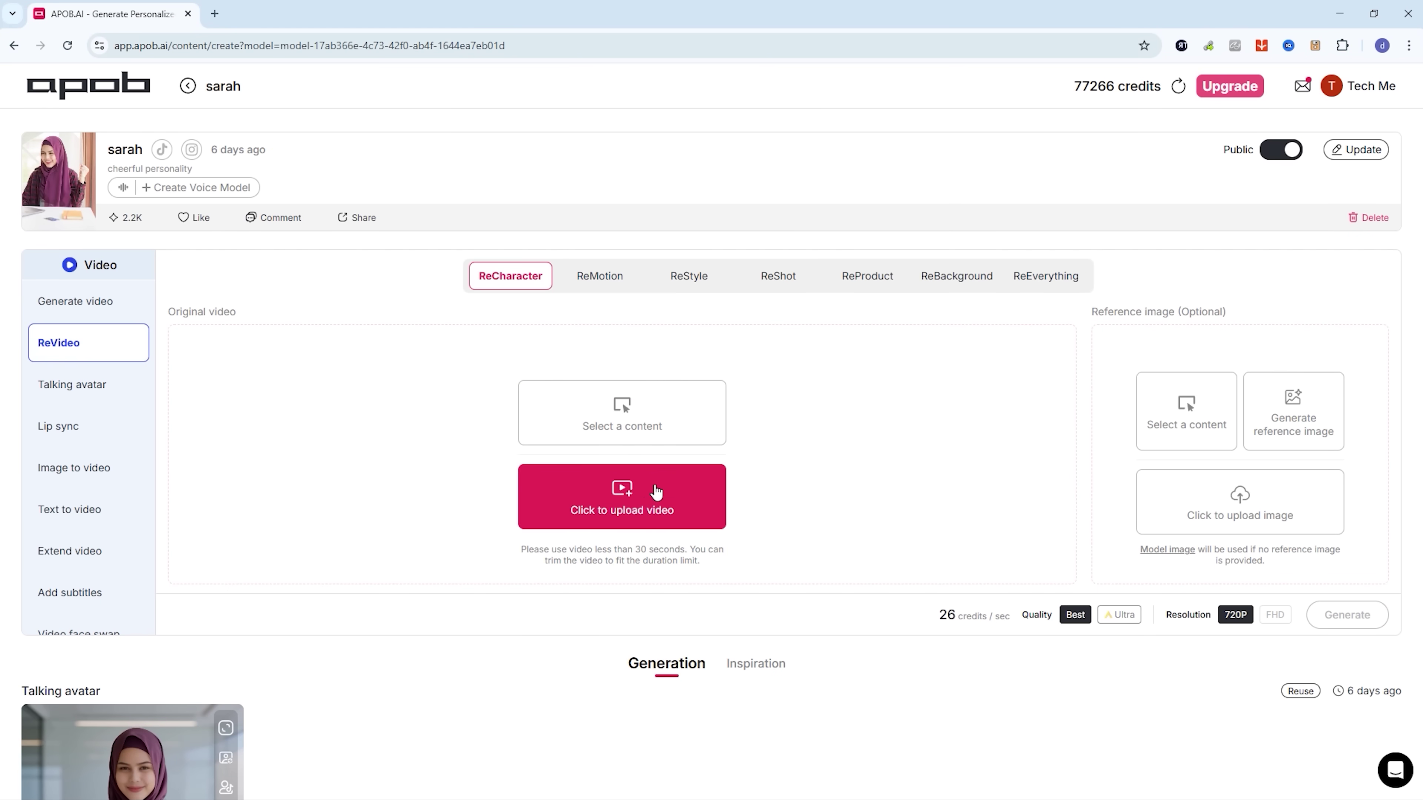
- Use sarah's talking-avatar video as the source and save the red-blouse woman's reference image
click(626, 413)
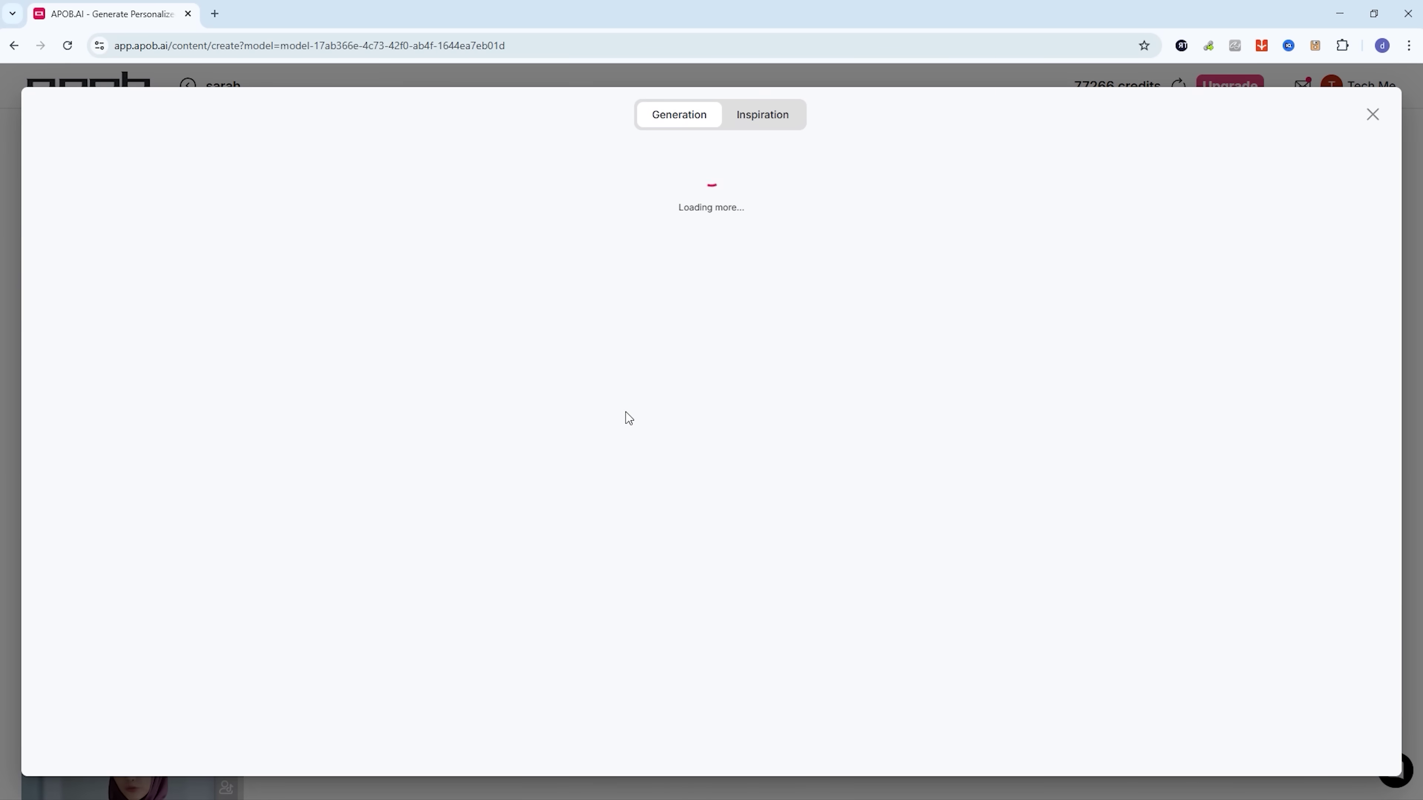
click(183, 299)
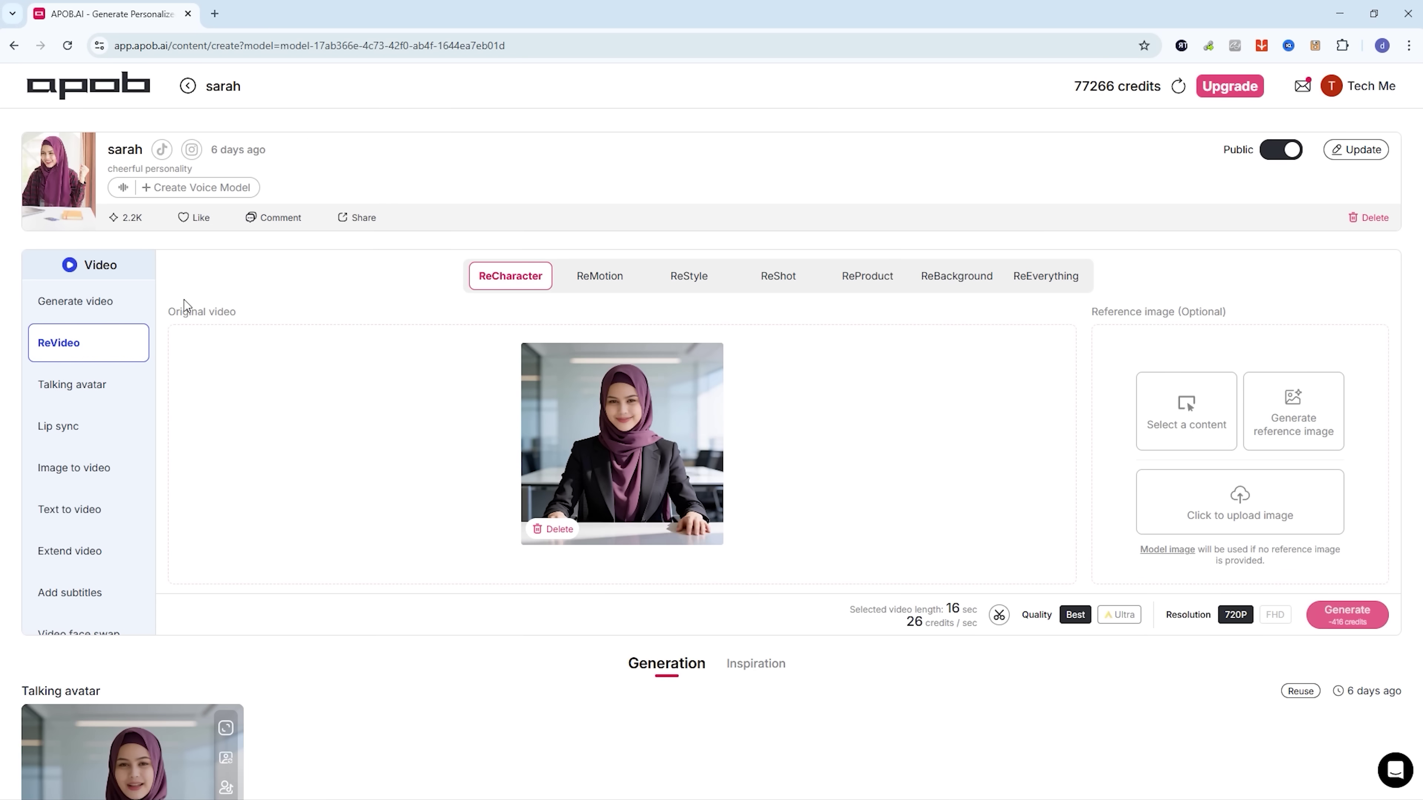
click(1240, 502)
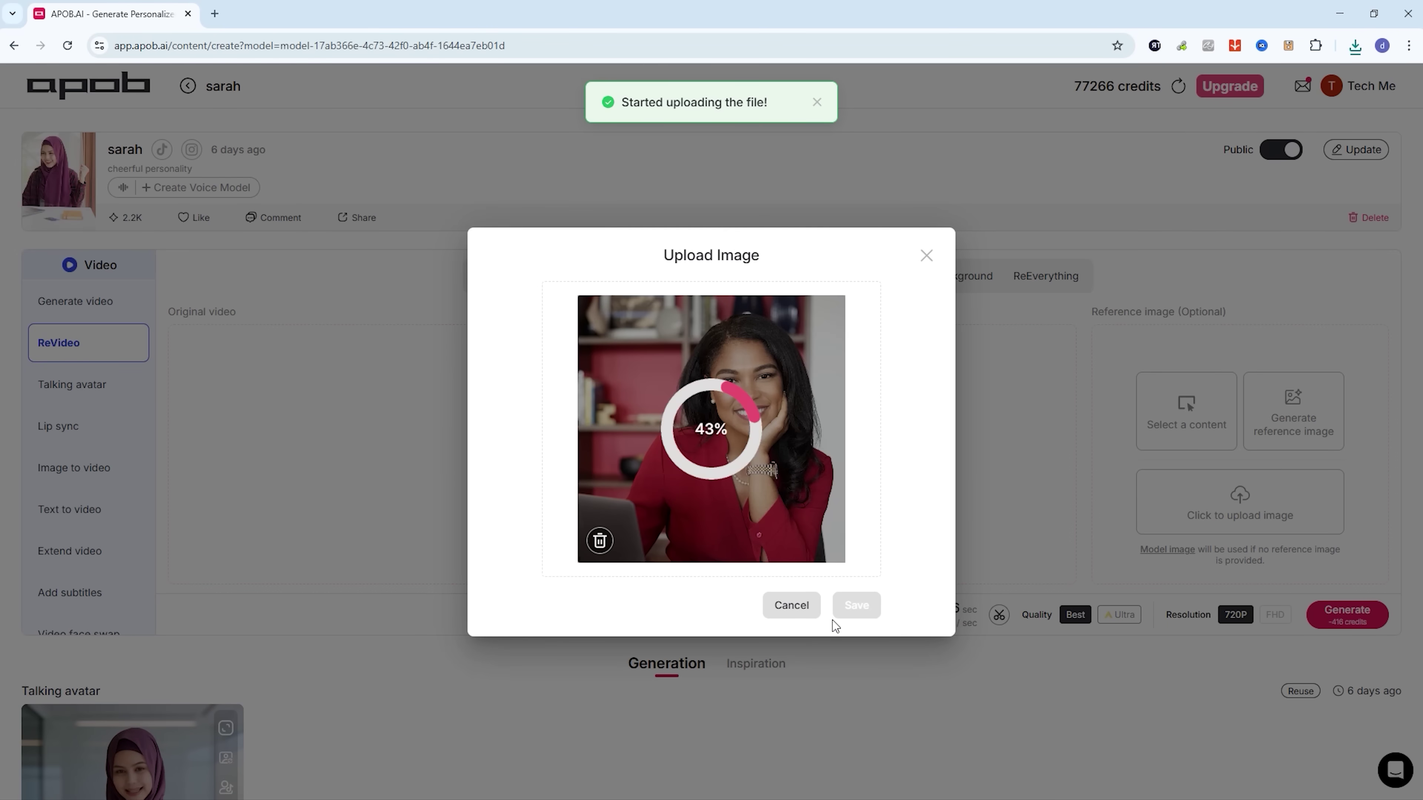
click(853, 614)
- Set the output to Ultra quality and FHD, then generate the ReCharacter video
click(1119, 615)
click(1275, 615)
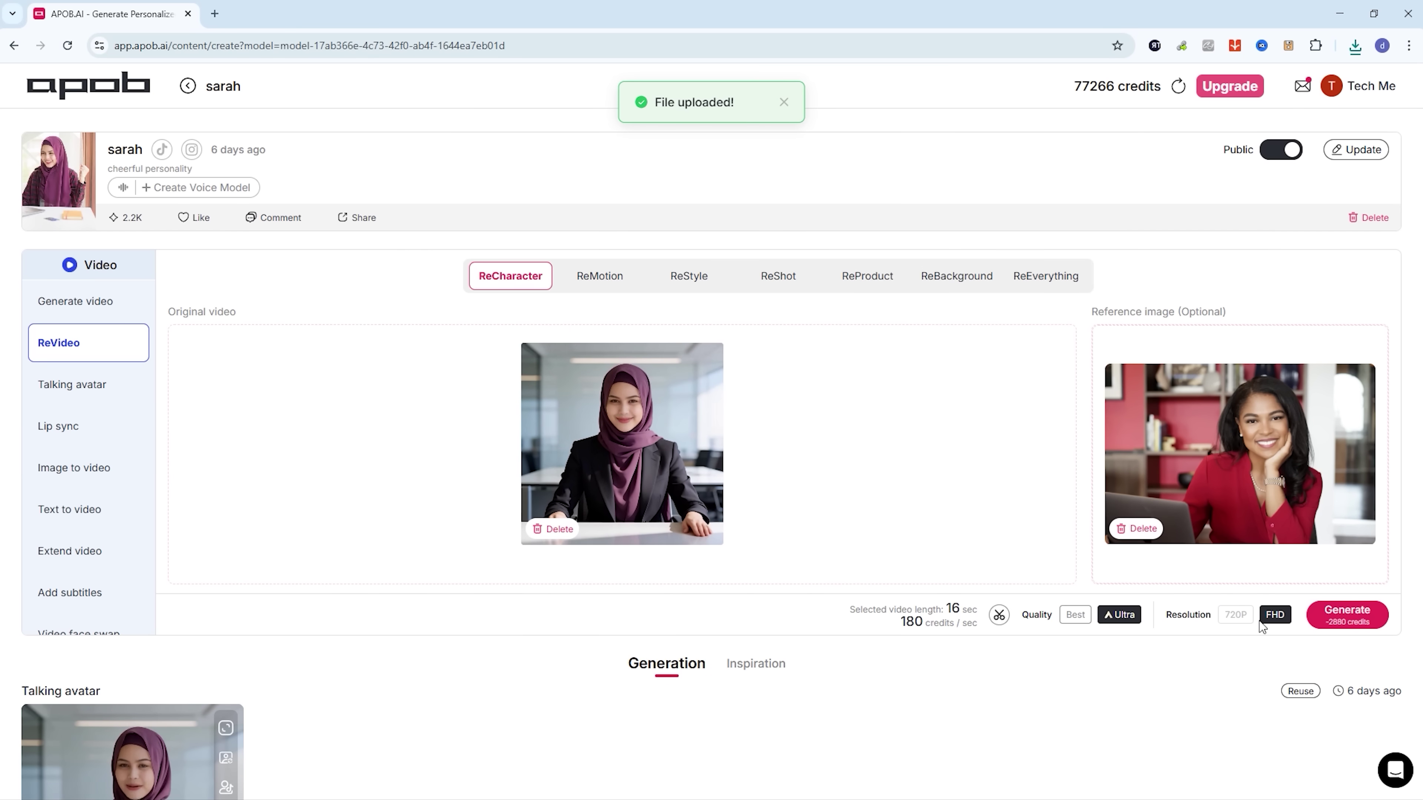
click(1343, 616)
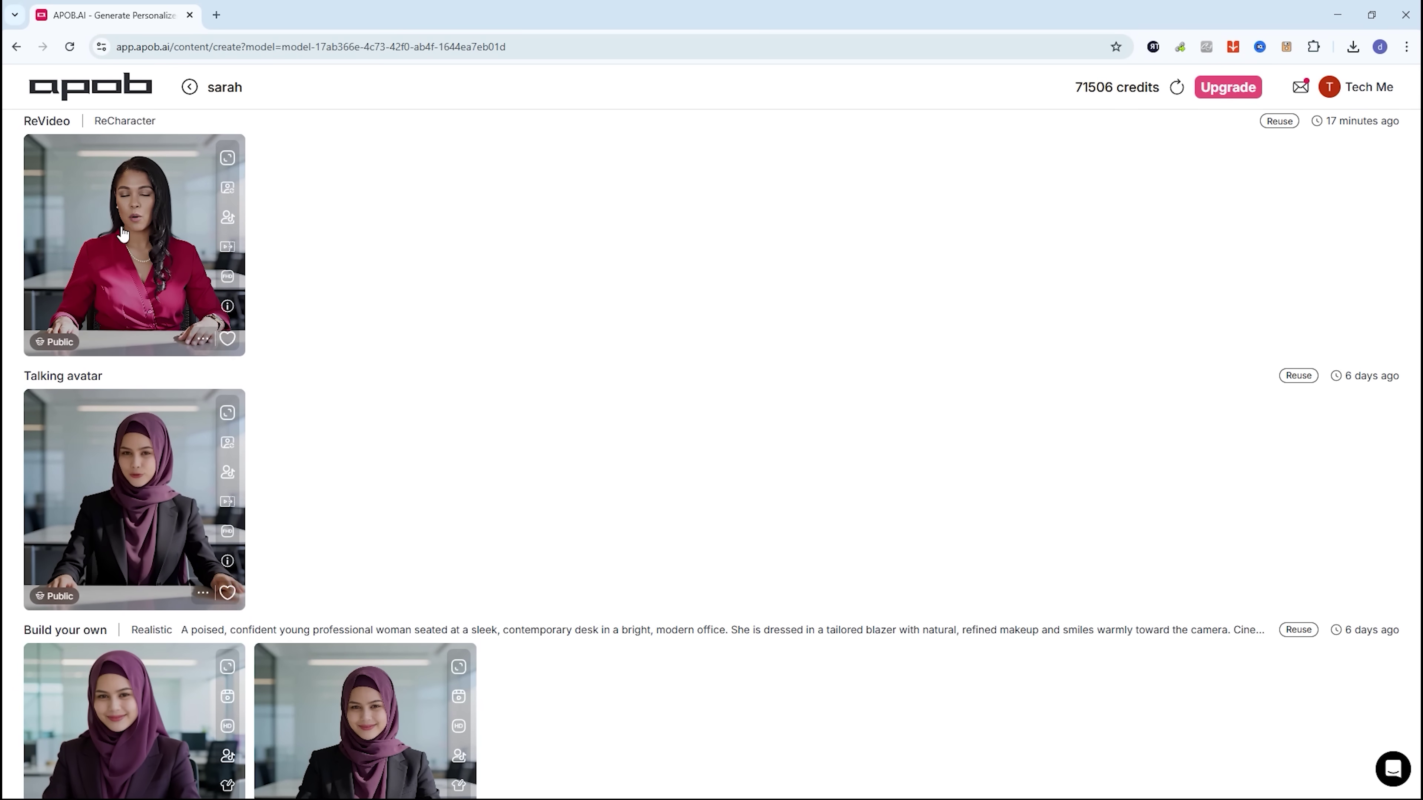
- Play the finished ReCharacter video of the red-blouse woman at the office desk
click(122, 232)
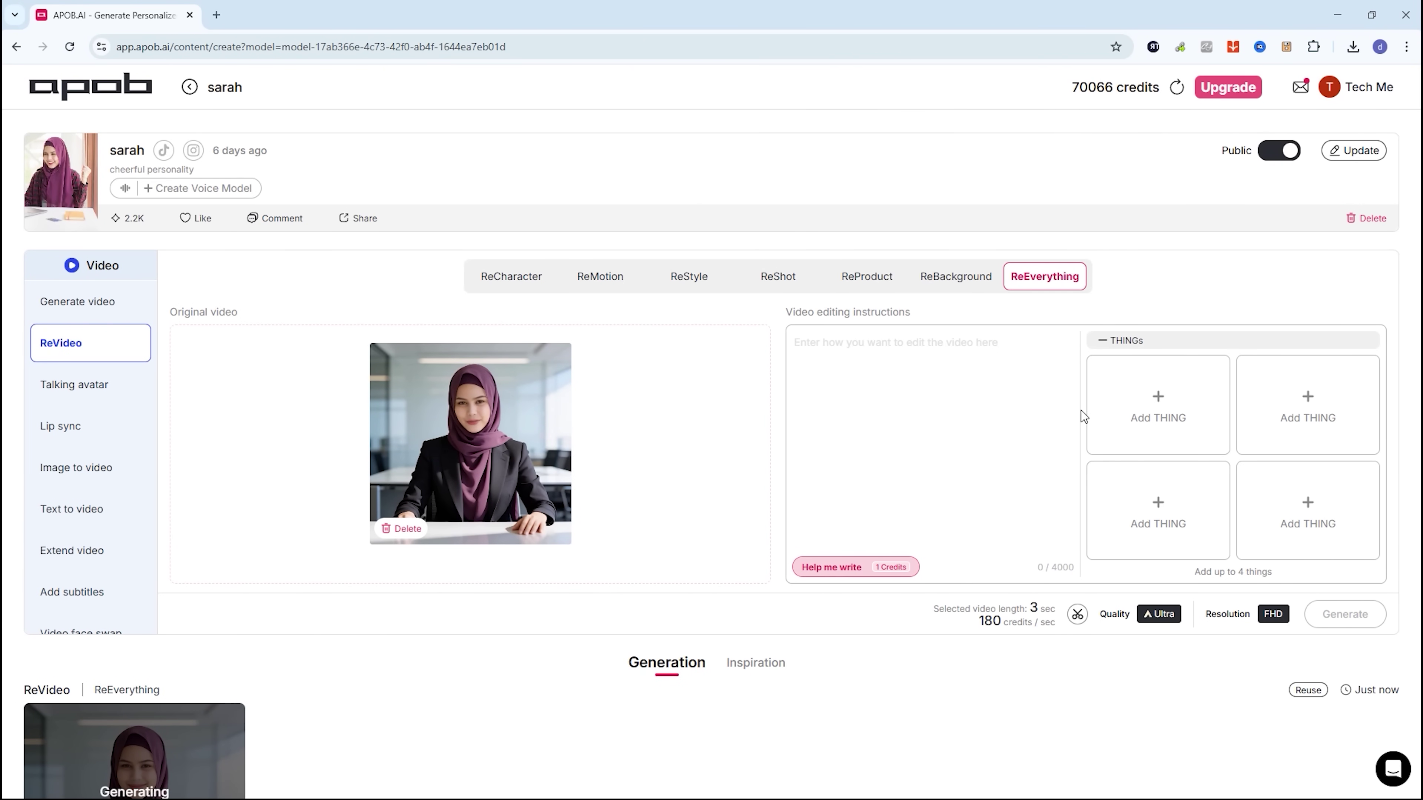
- Paste the editing prompt and save a Character THING 'alina', description 'cheerfu;l', with her frontal image
text(A poised, confident young professional woman seated at a sleek, contemporary desk in a bright, modern office. She is dressed in a tailored blazer with natural, refined makeup and smiles warmly toward the camera. Cinematic lighting, hyper-realistic detail, ultra-high-definition 8K quality.)
click(1158, 399)
click(460, 337)
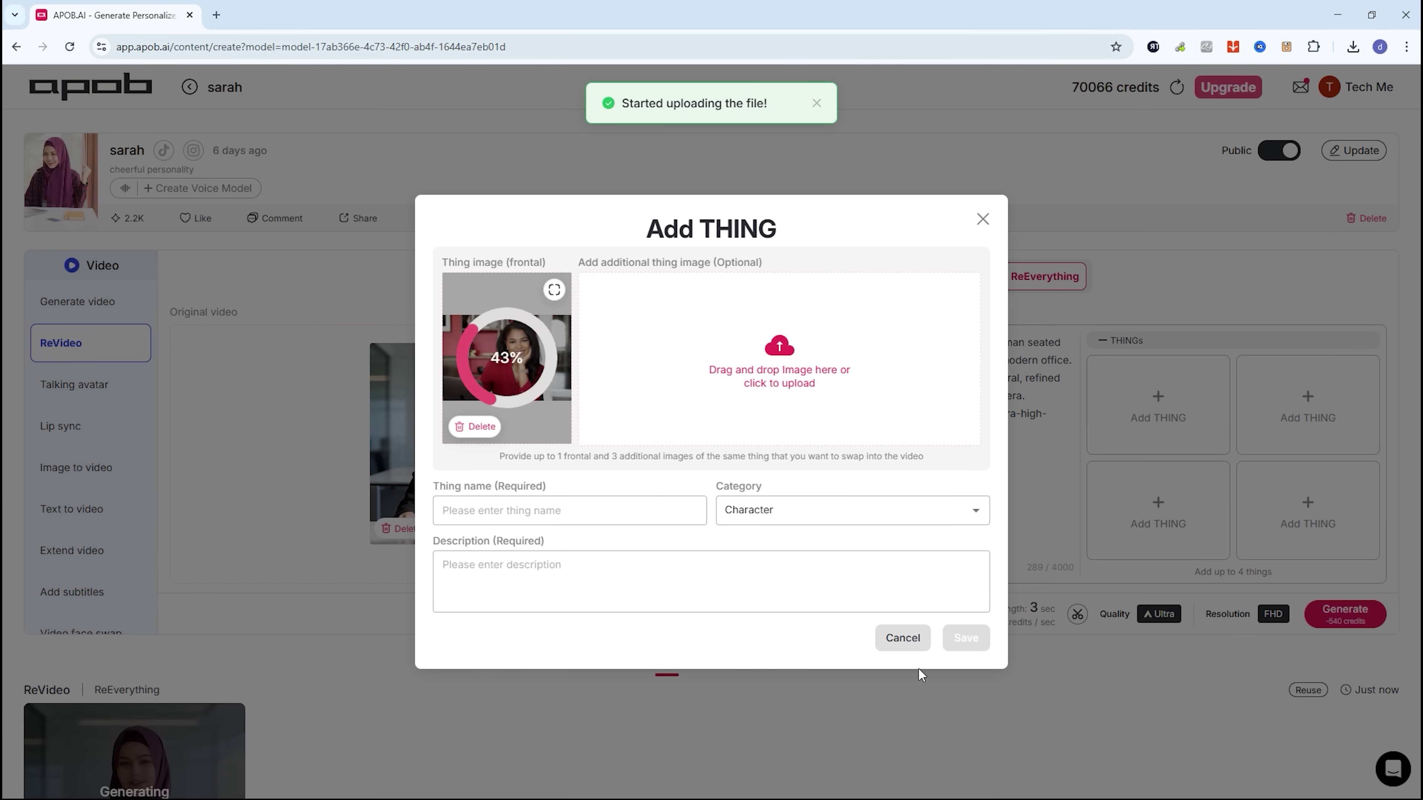
click(559, 497)
text(alina)
click(637, 575)
text(cheerfu;l)
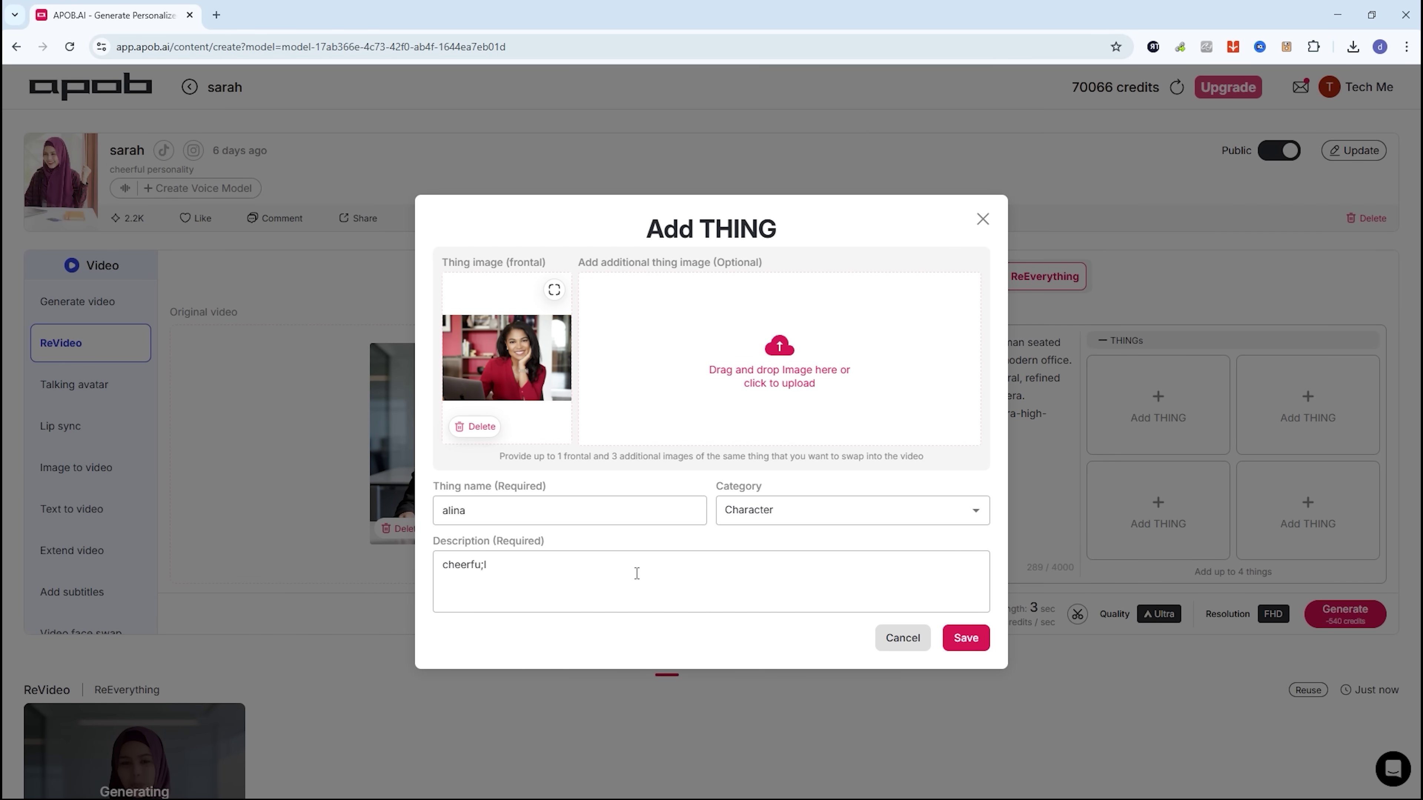
click(965, 637)
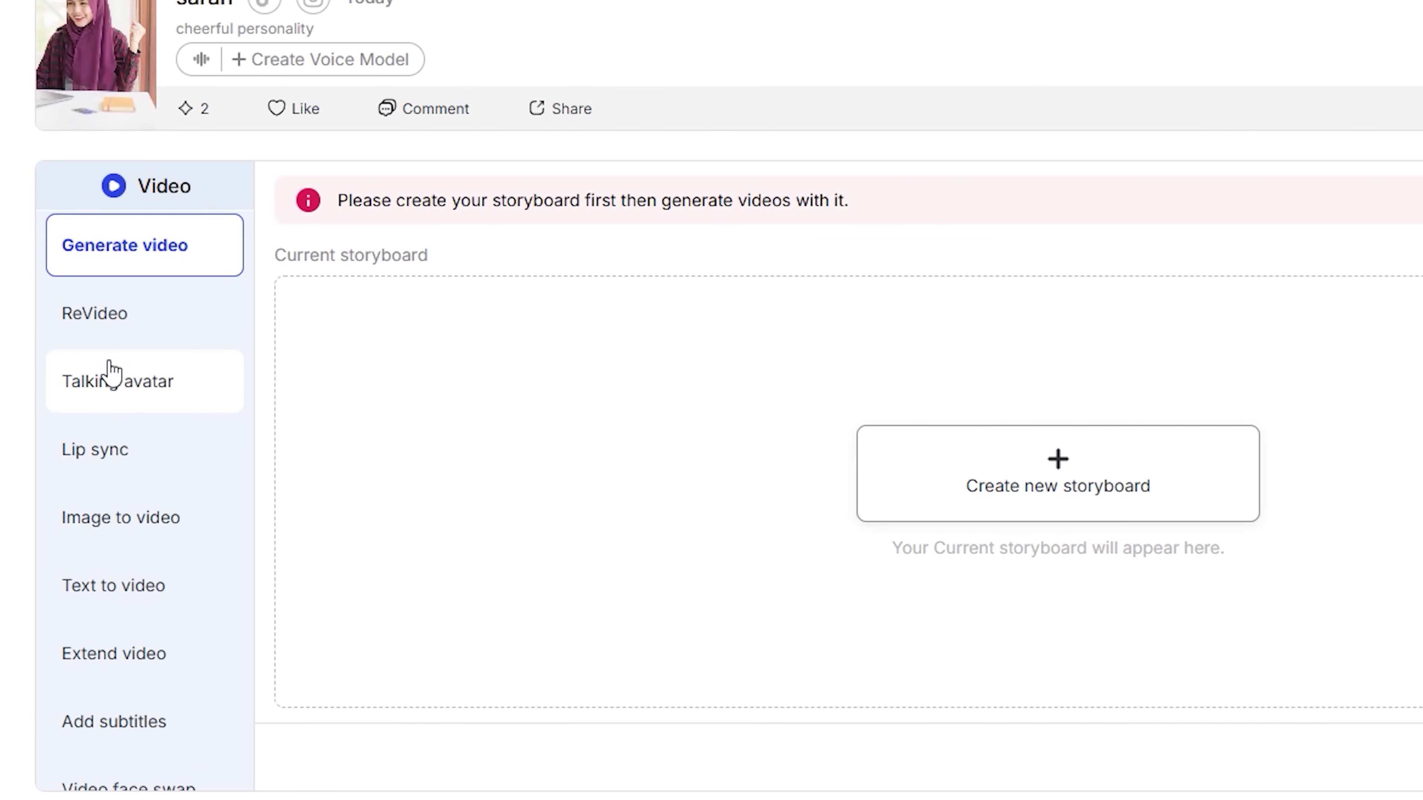
- Switch to Talking avatar, then scroll the apob.ai homepage down to 'Create Your AI Influencer in Seconds'
scroll(123, 418, down, 10)
scroll(134, 459, up, 10)
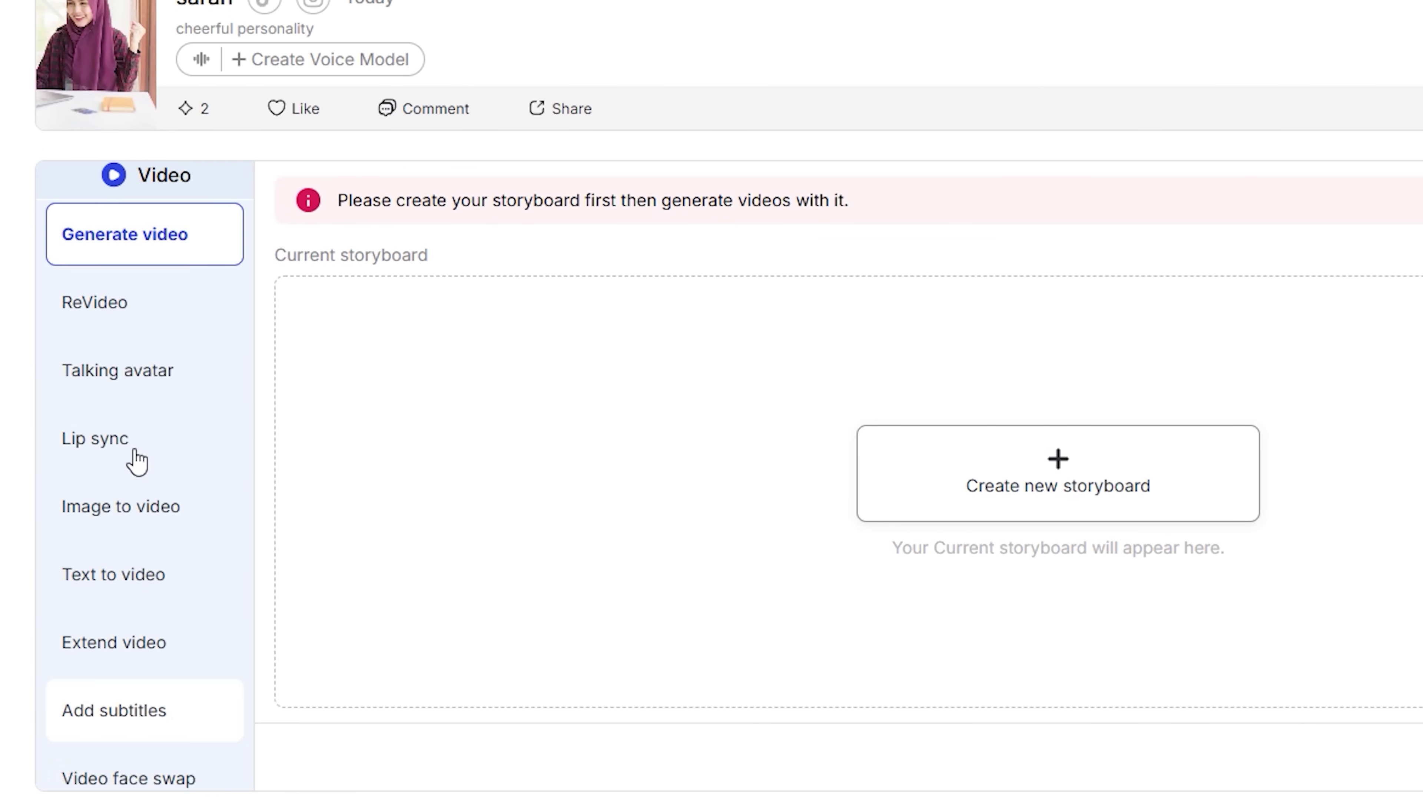
click(116, 395)
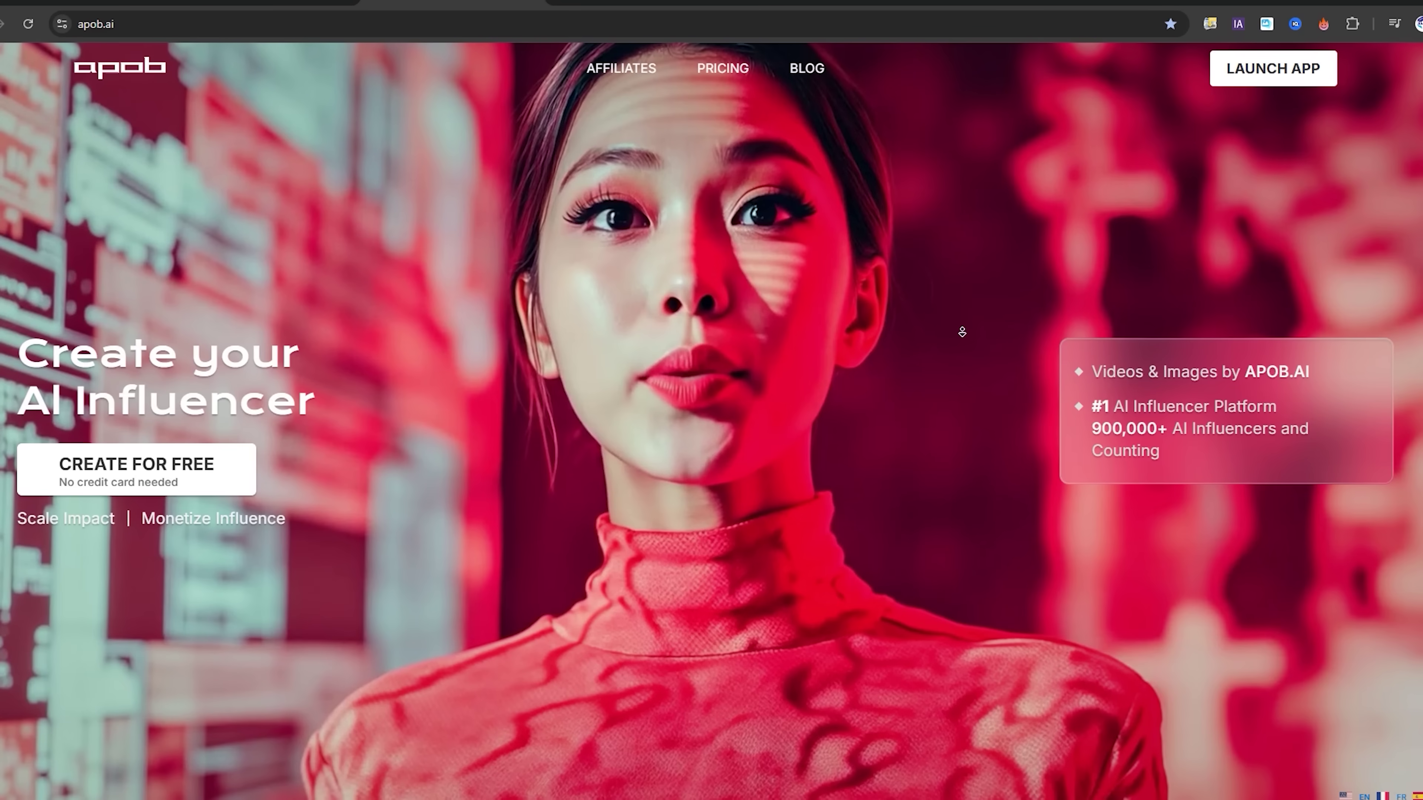
scroll(973, 376, down, 6)
scroll(973, 375, down, 5)
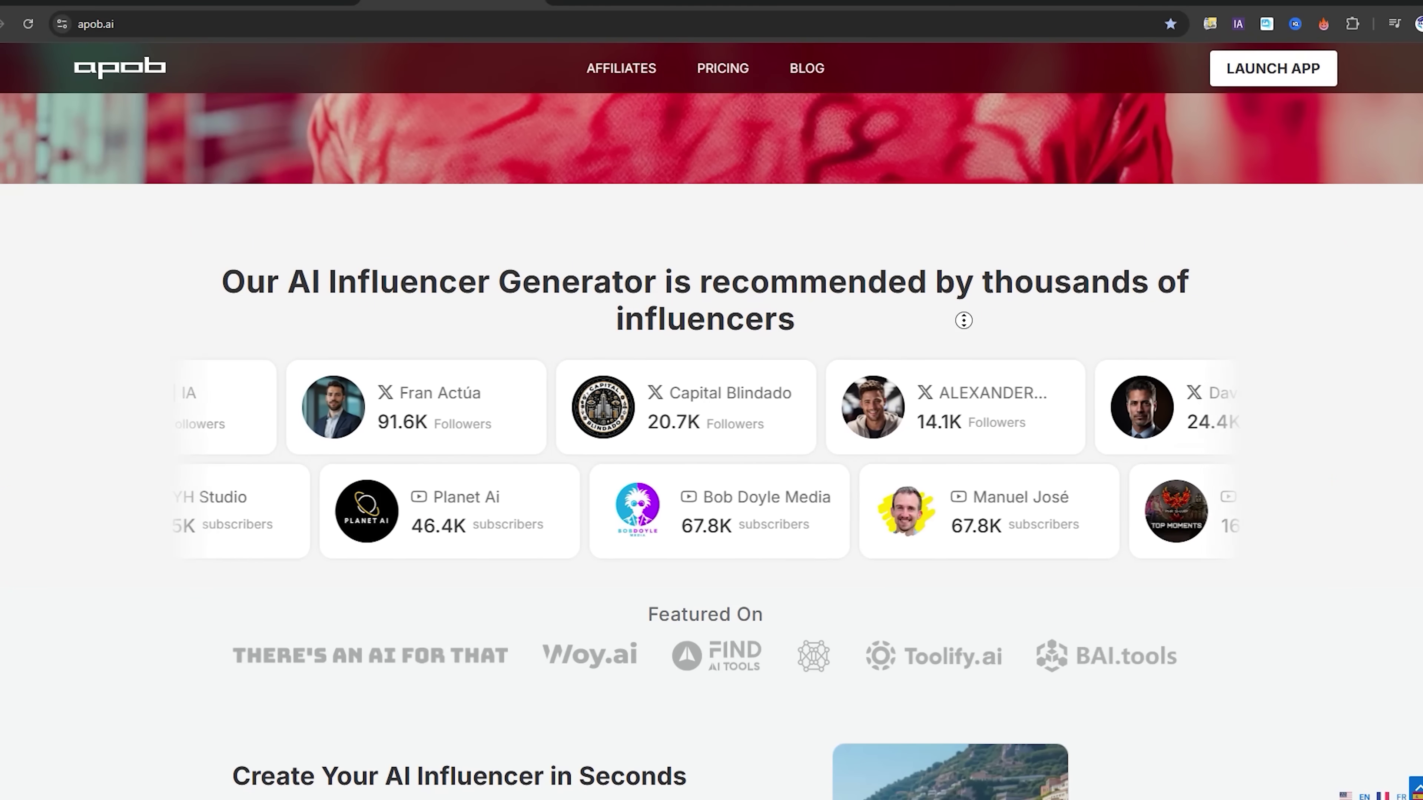
scroll(964, 321, down, 3)
scroll(965, 354, down, 3)
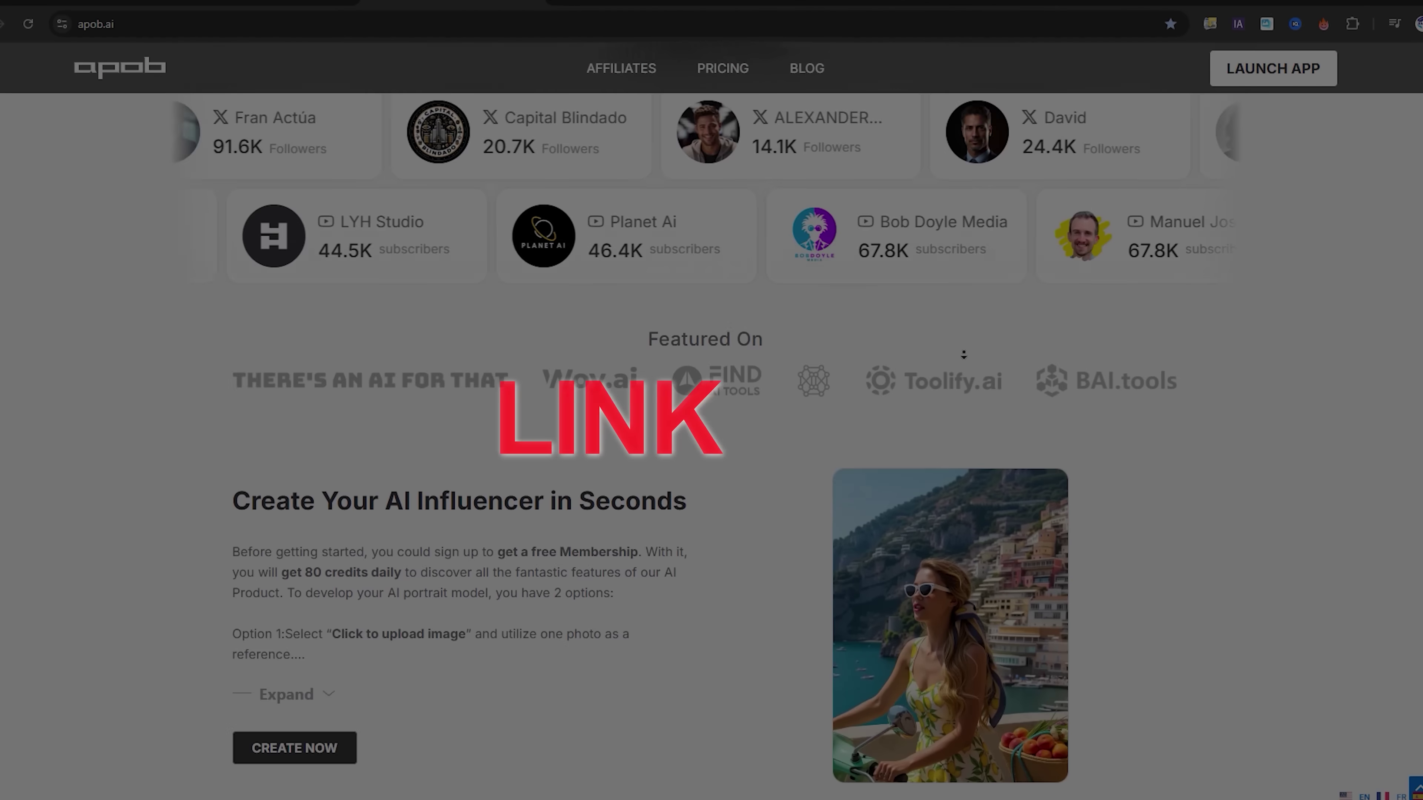